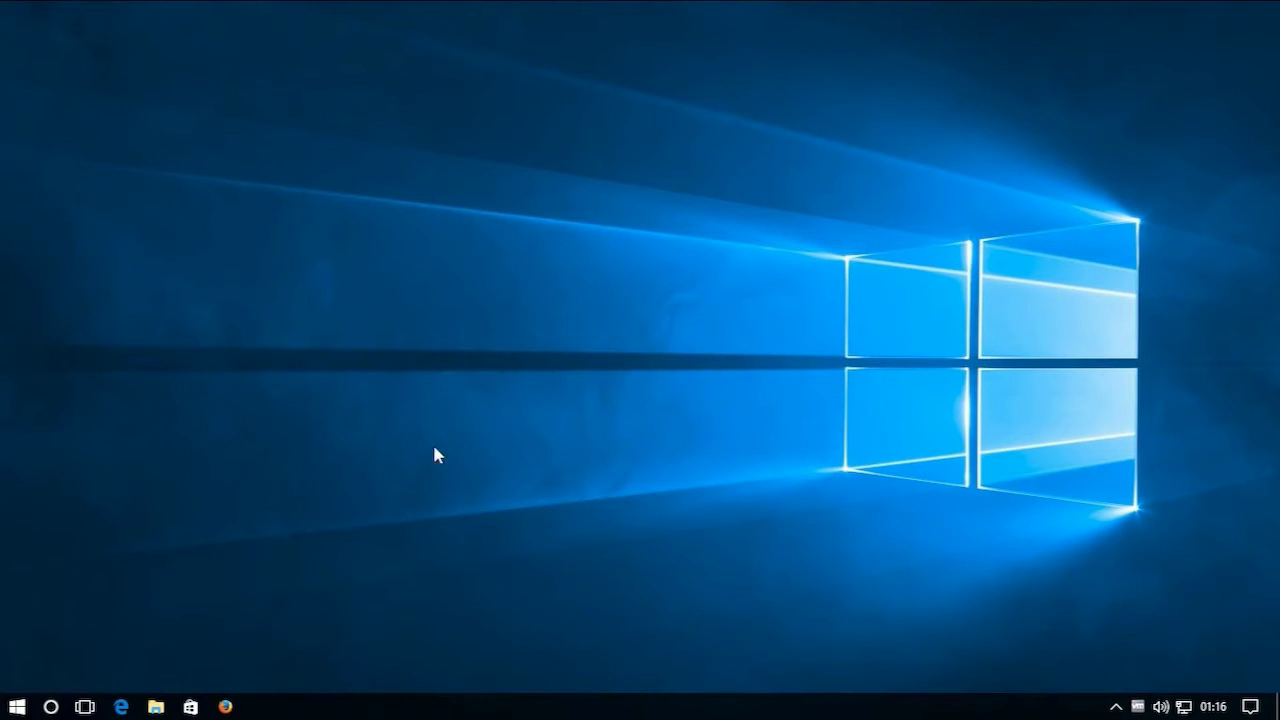
- Open FritzBlock.zip in the Downloads folder and copy all seven files it contains, from CleanReg.bat to MShflxgd.ocx
left_click(155, 706)
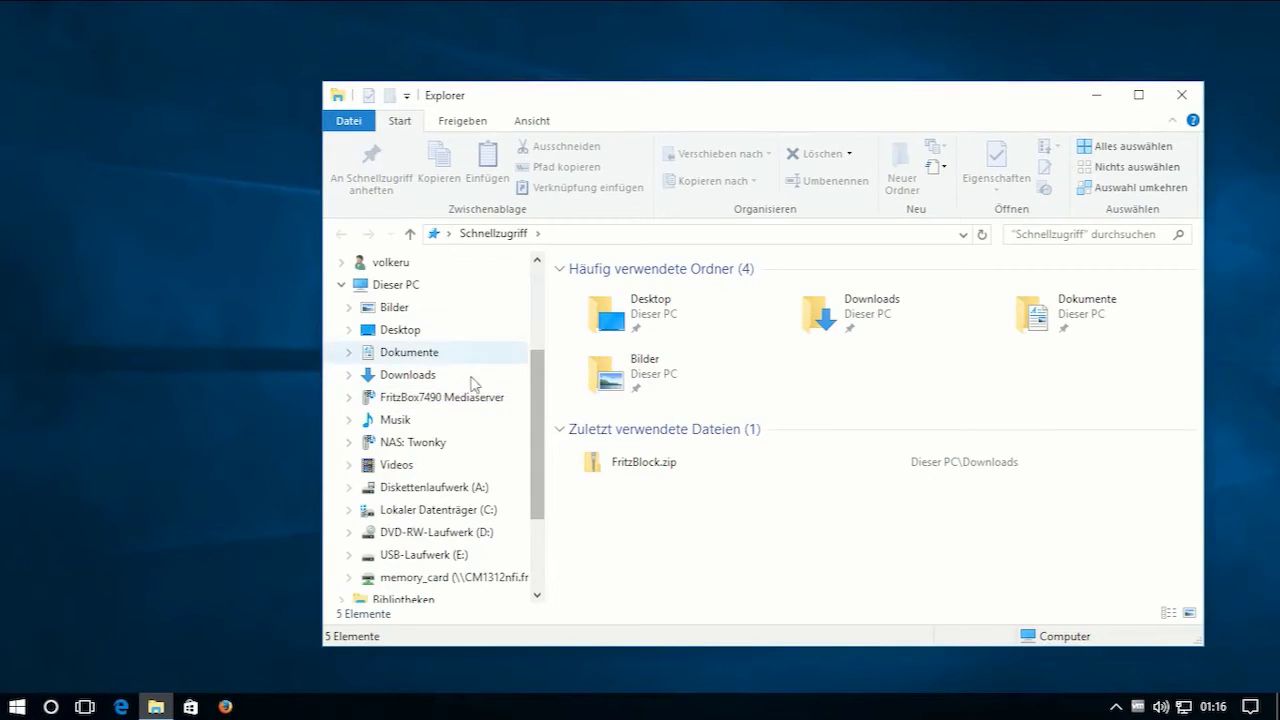
left_click(412, 316)
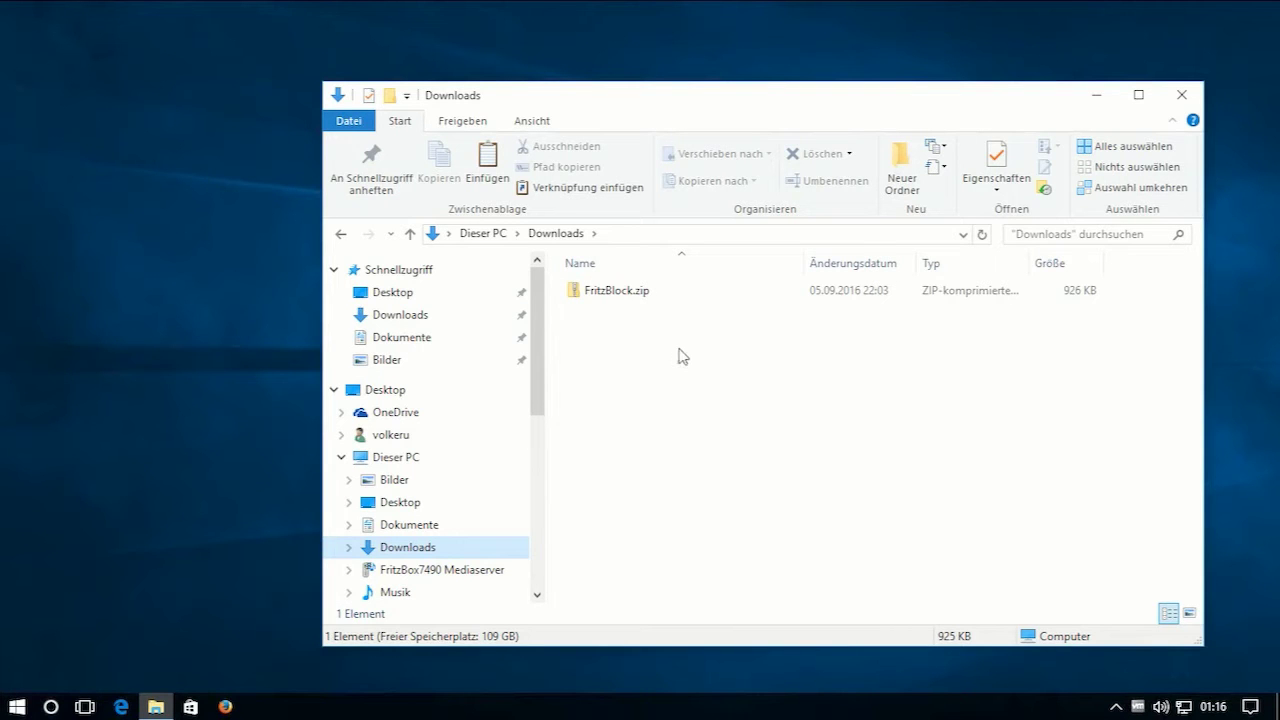
double_click(614, 290)
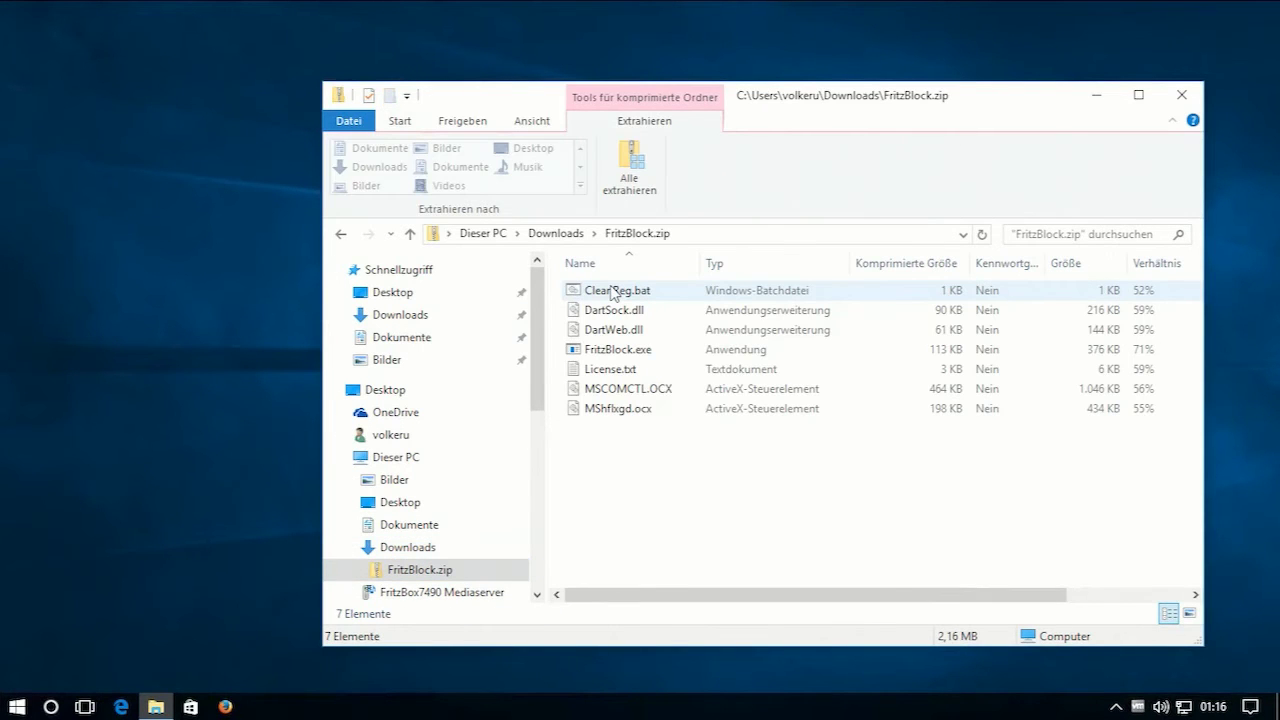
left_click(617, 293)
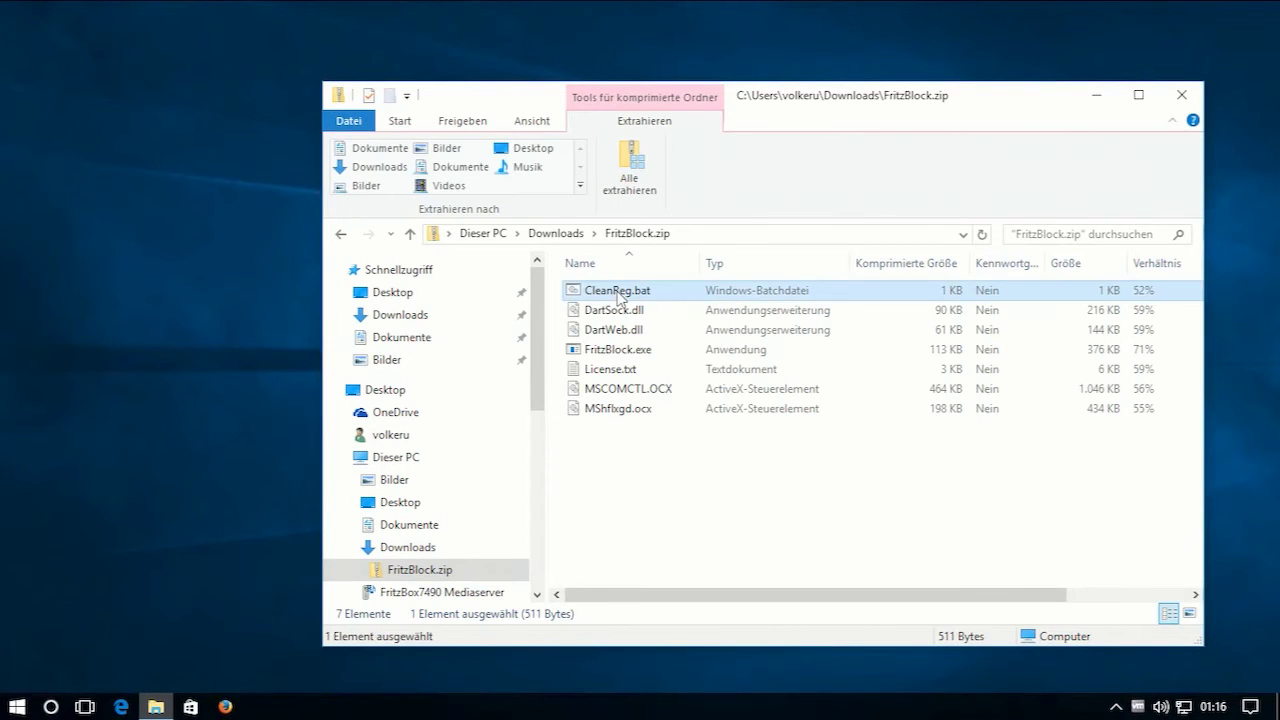
left_click(615, 409, "shift")
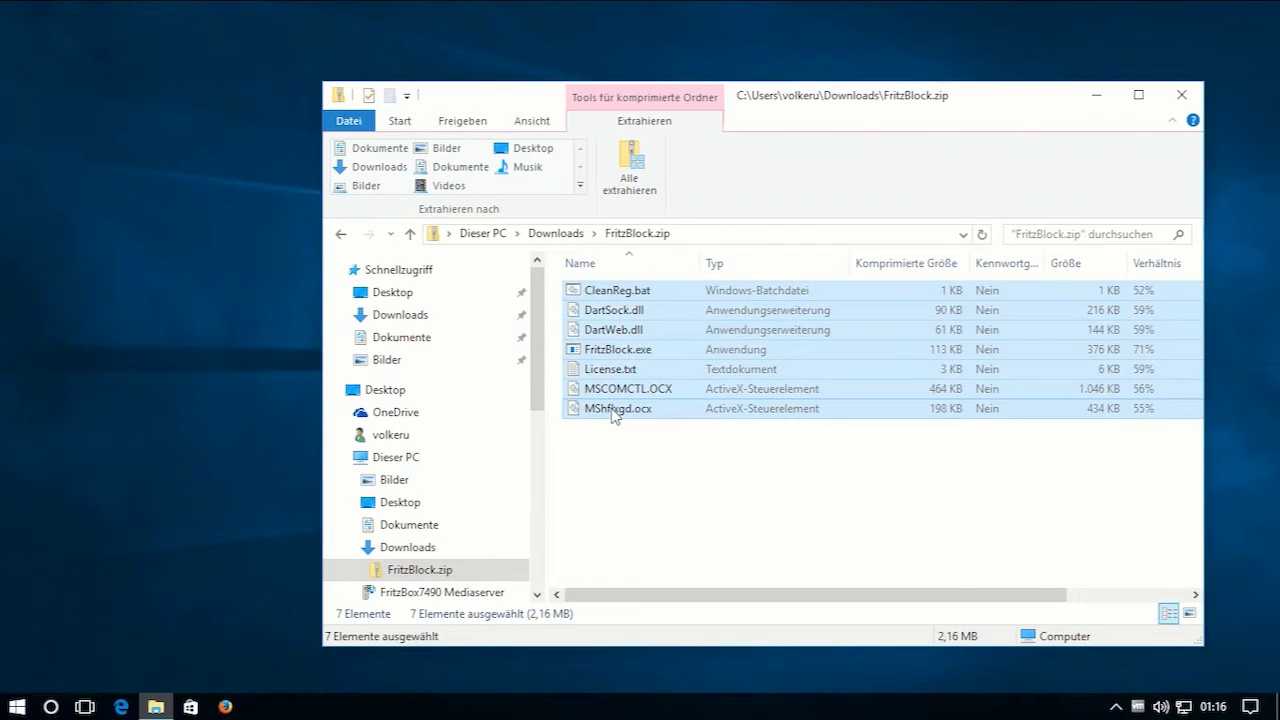
right_click(613, 410)
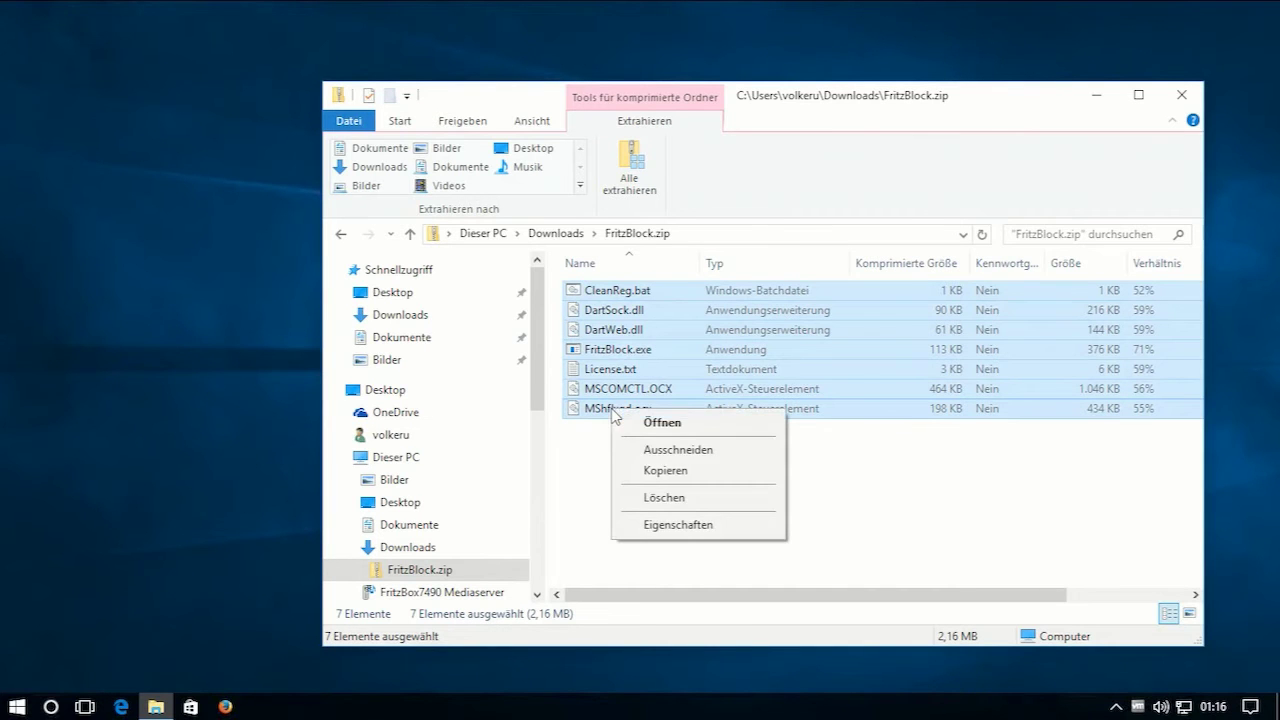
left_click(670, 470)
- Create a new folder named FritzBlock inside Programme (x86) on the local drive C:
left_click_drag(541, 349, 538, 462)
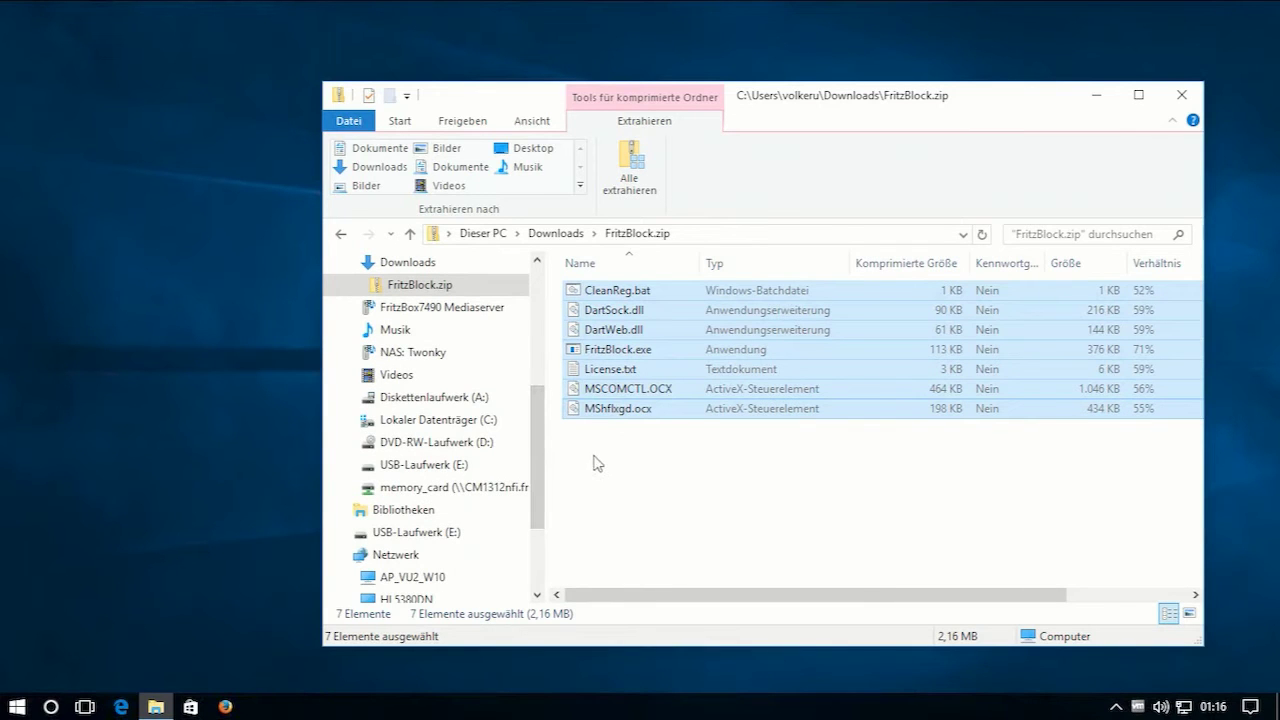
left_click(349, 420)
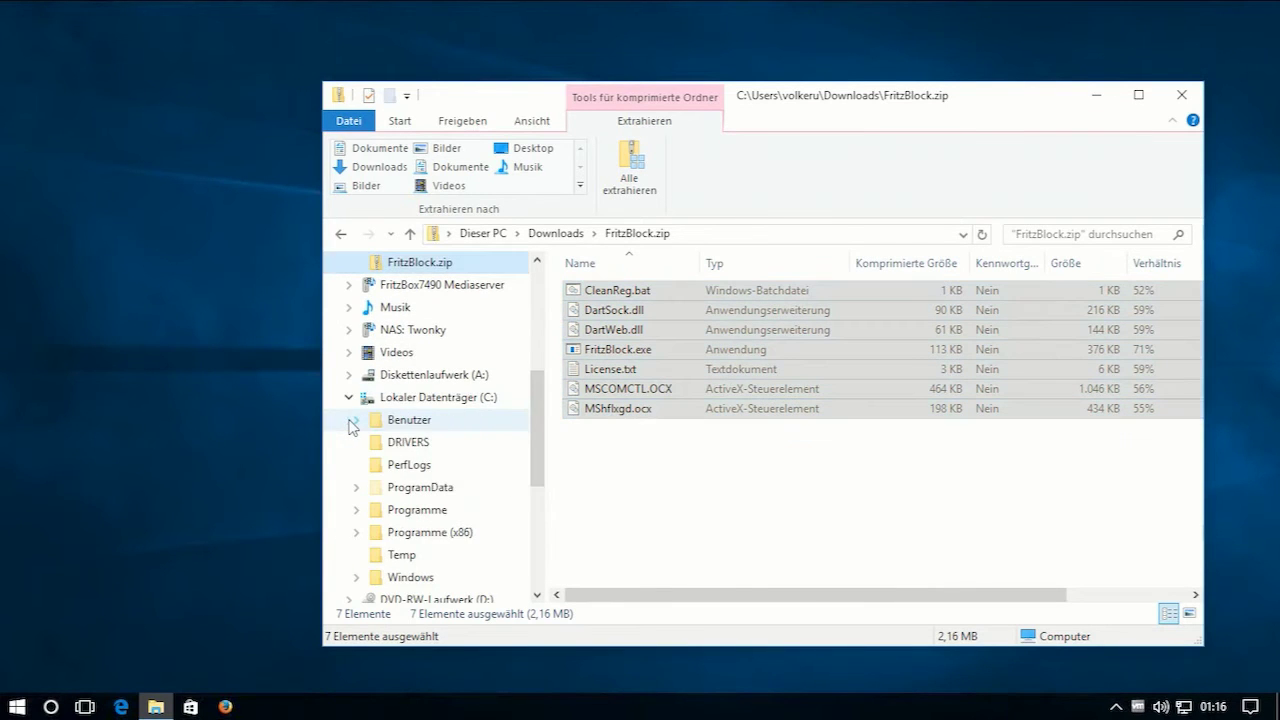
scroll(543, 437, "down", 1)
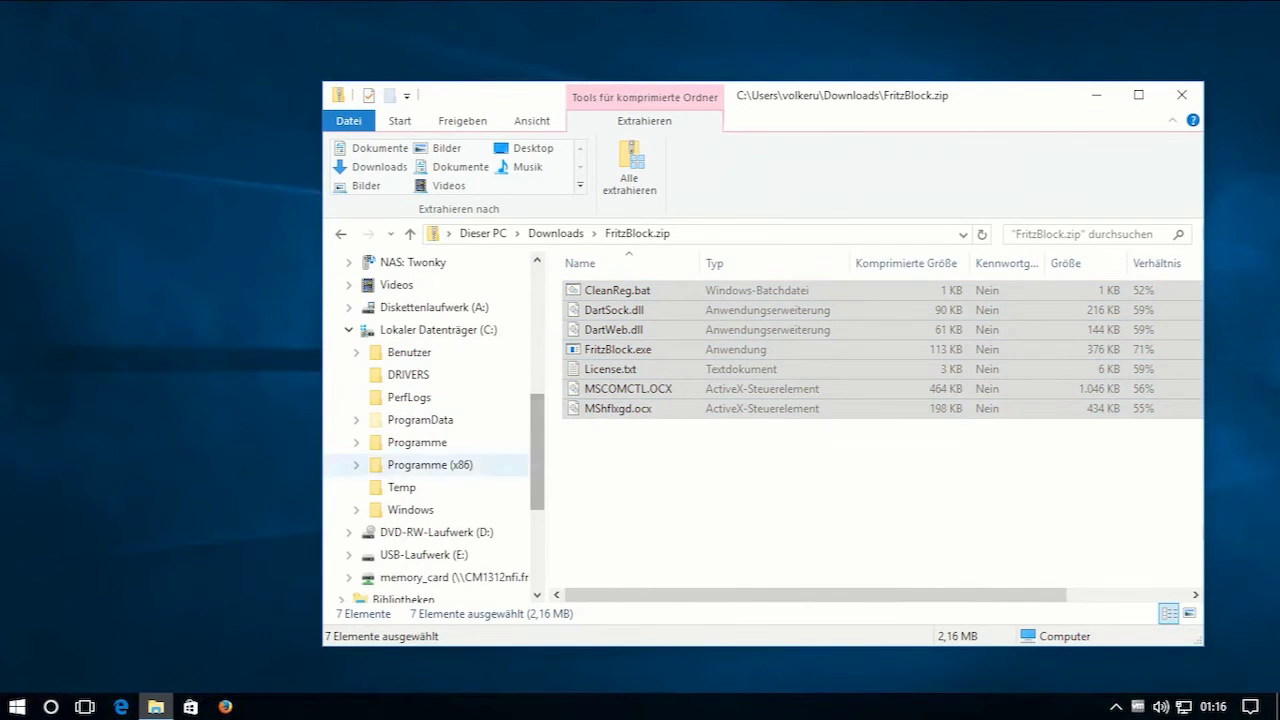
left_click(423, 468)
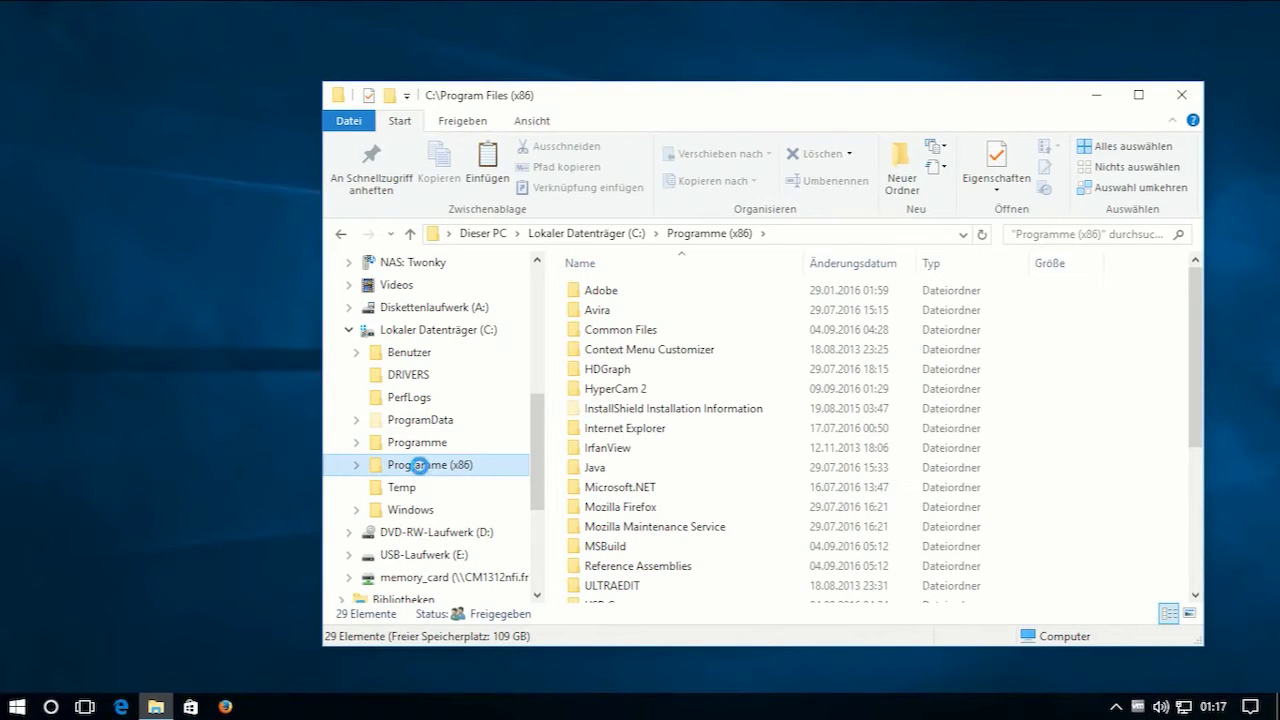
right_click(421, 470)
mouse_move(490, 428)
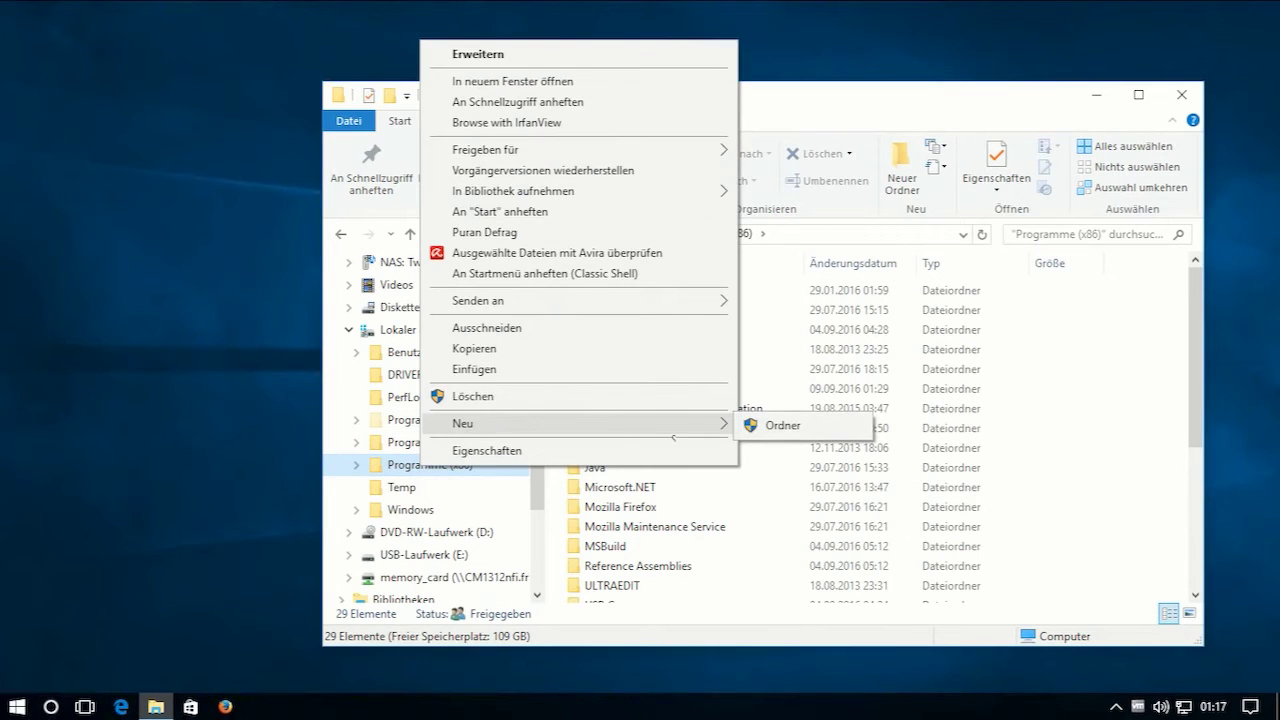
left_click(783, 427)
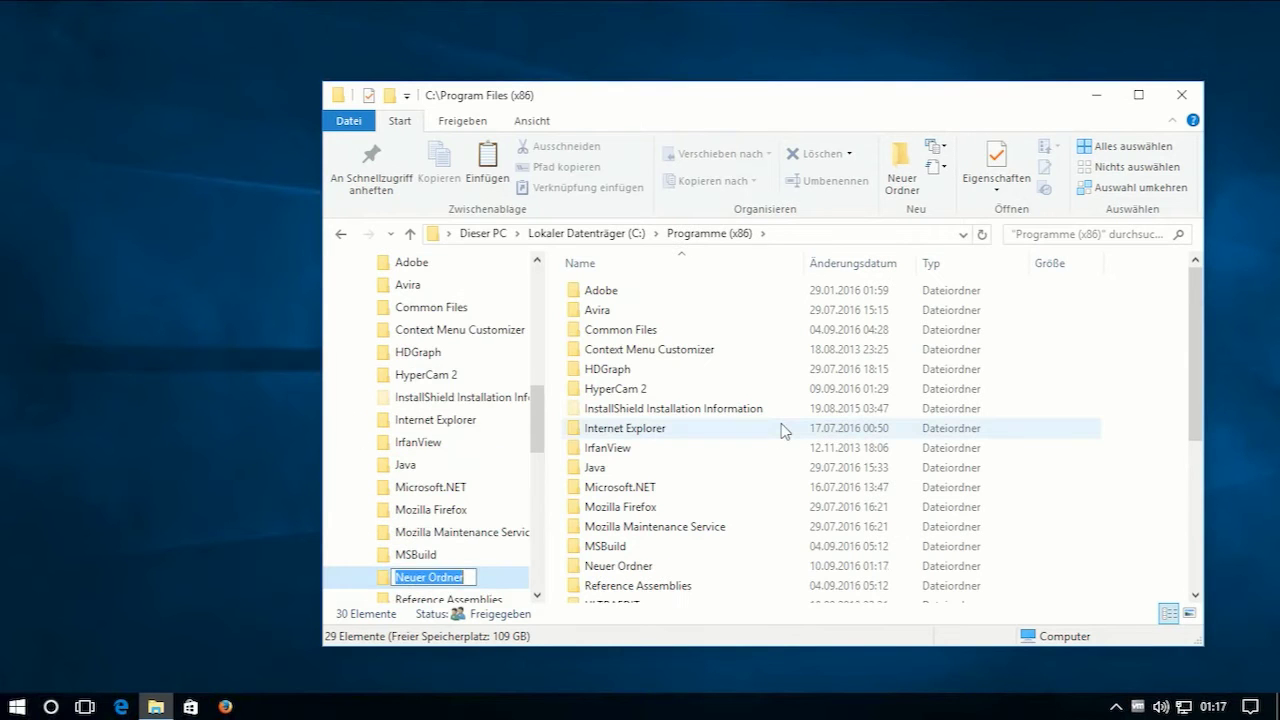
type("FritzBlock")
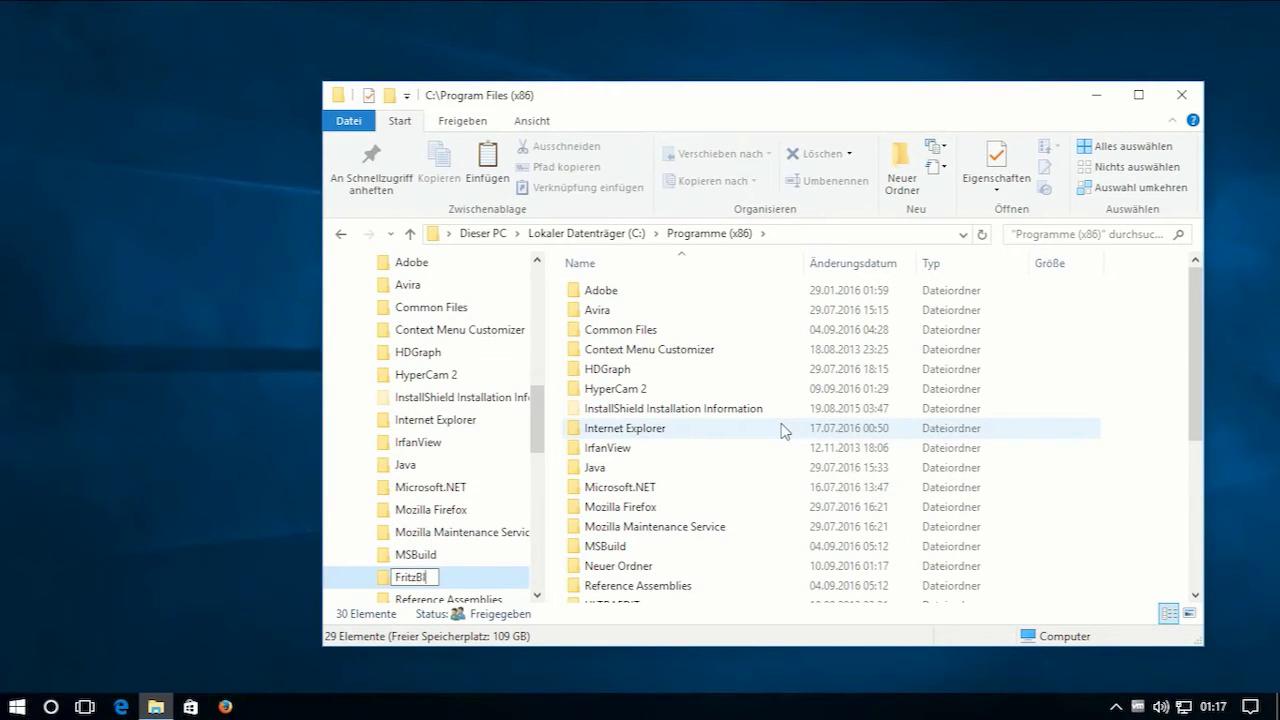
key("Return")
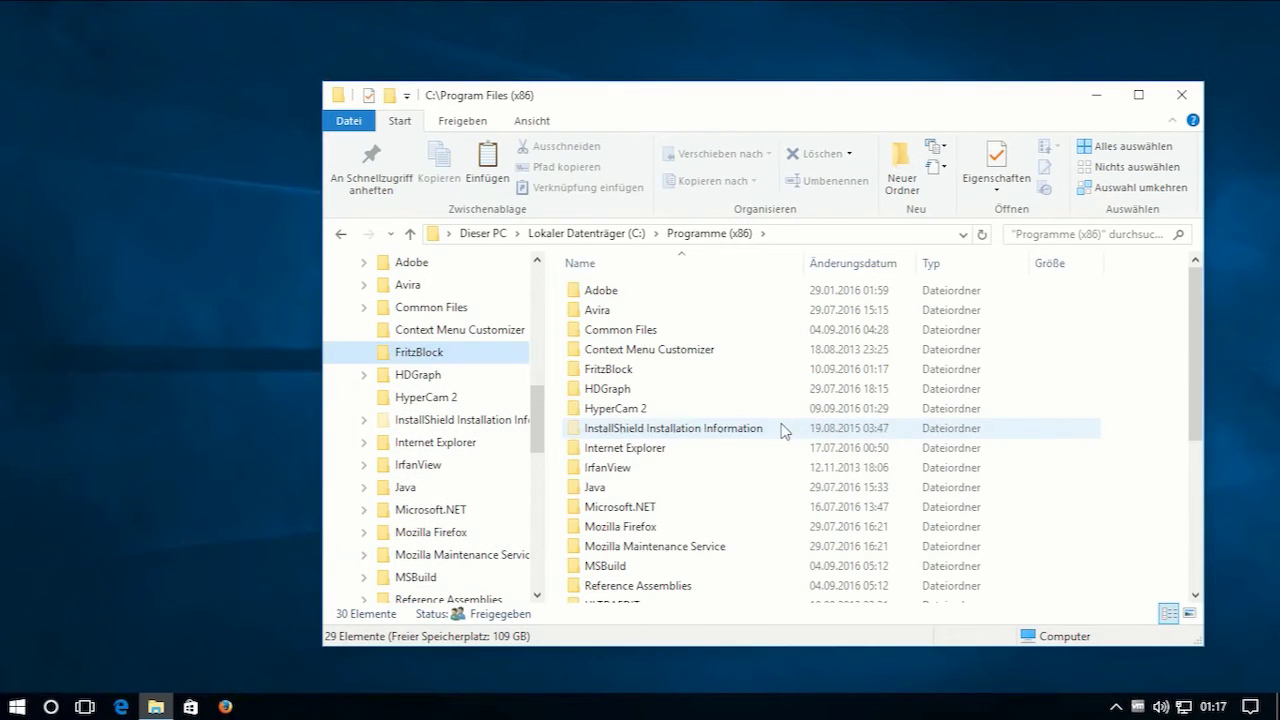
- Paste the copied files into the new FritzBlock folder, granting administrator permission for all current items
left_click(405, 355)
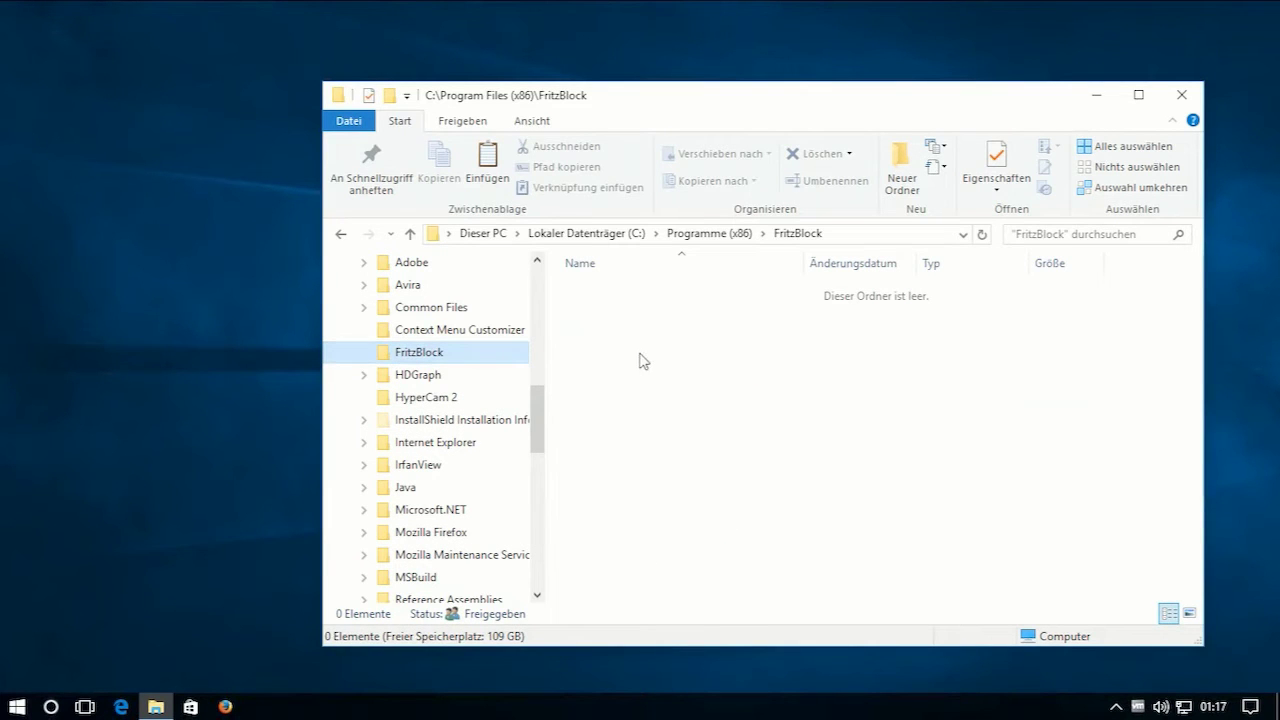
right_click(640, 358)
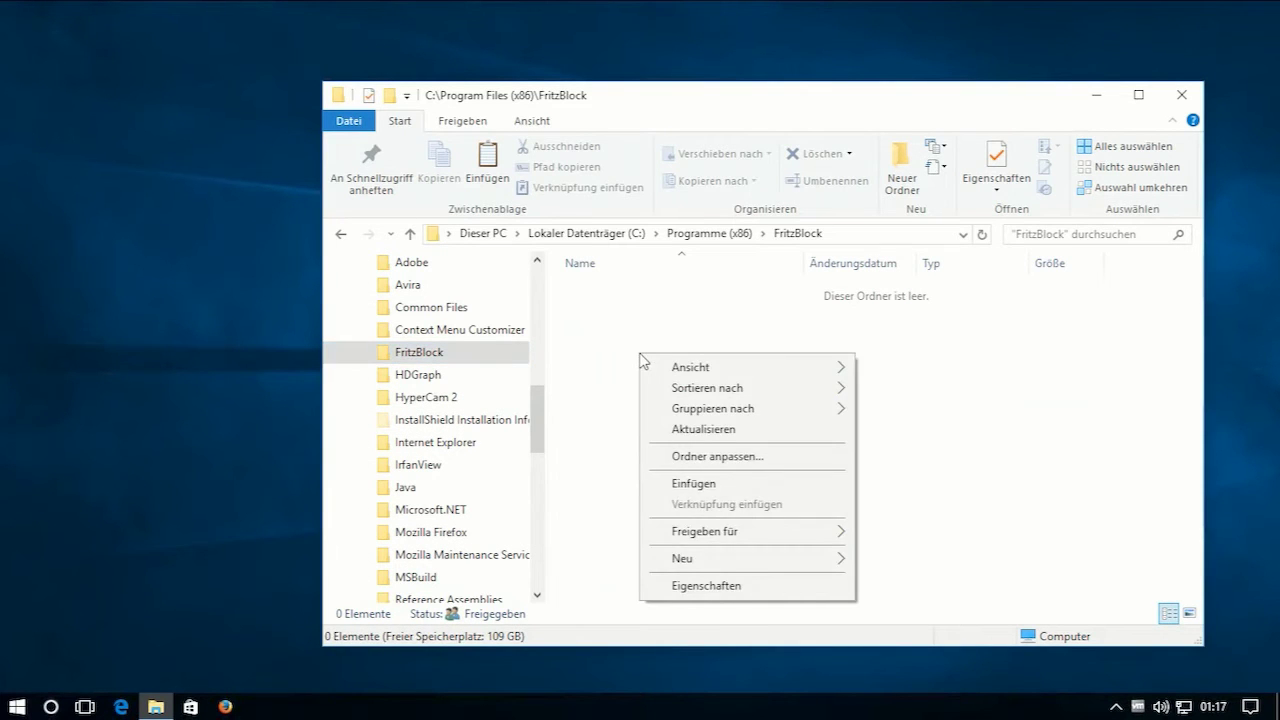
left_click(693, 484)
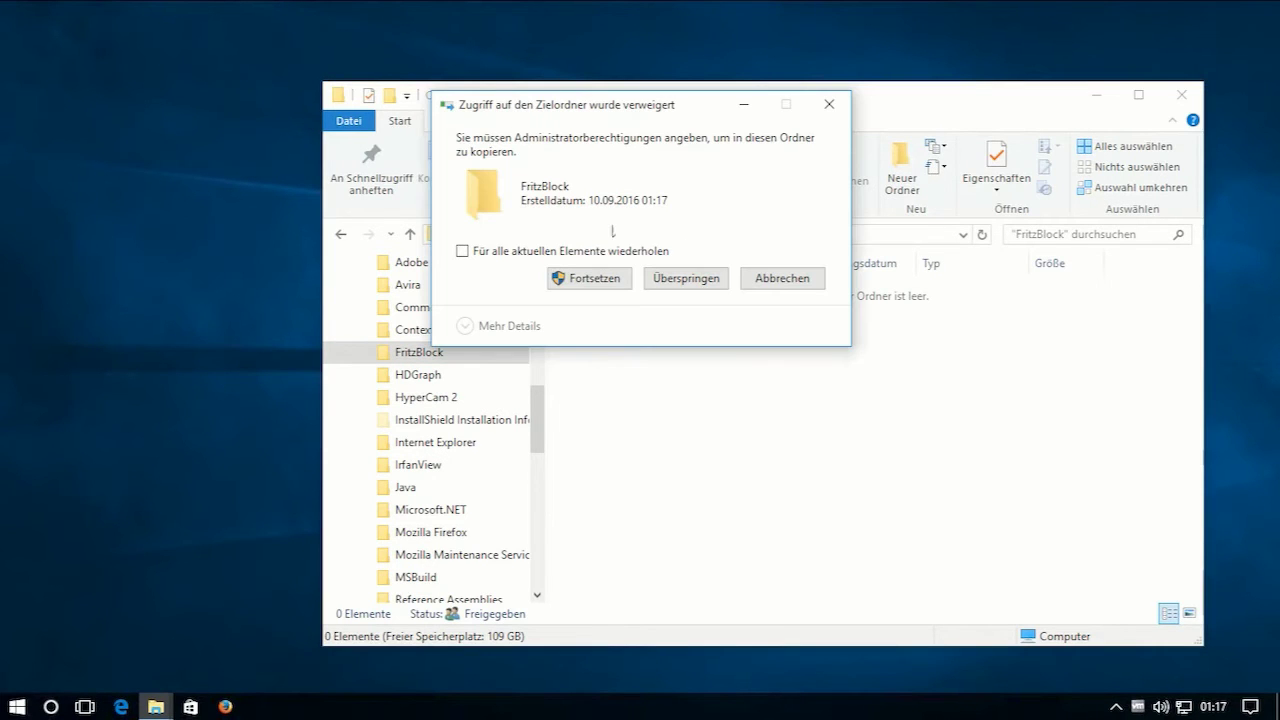
left_click(492, 256)
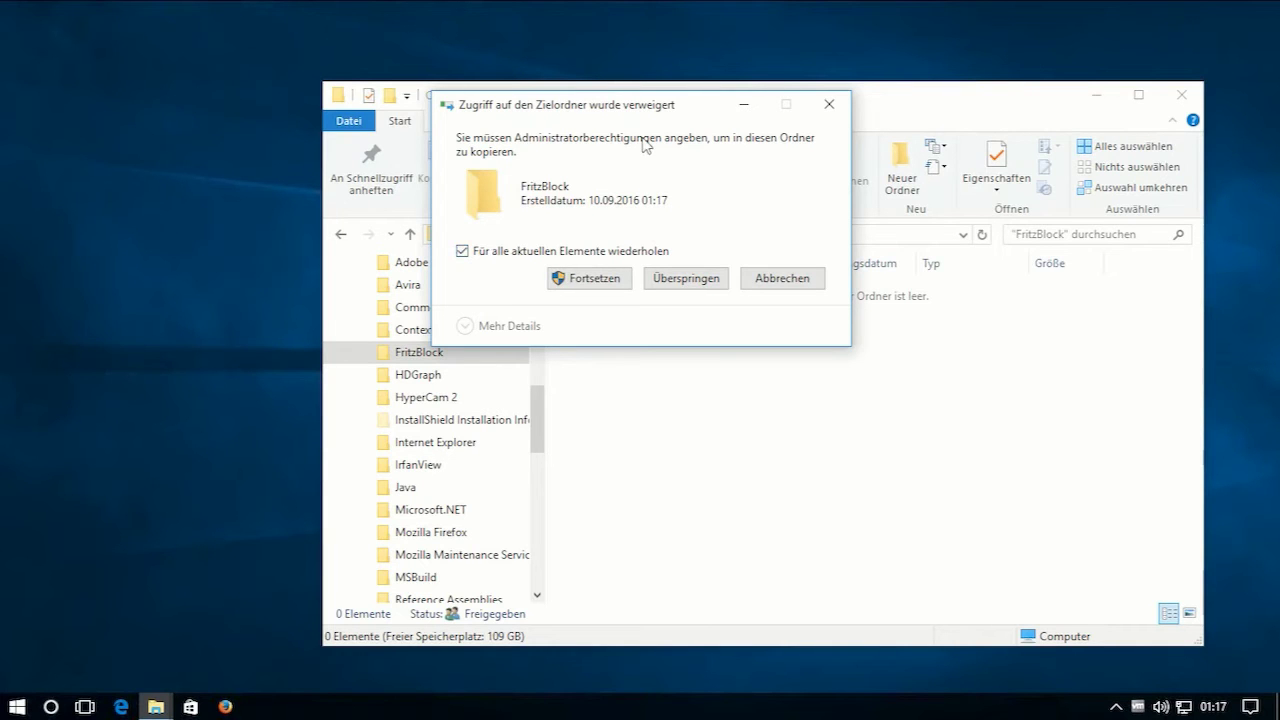
left_click(593, 279)
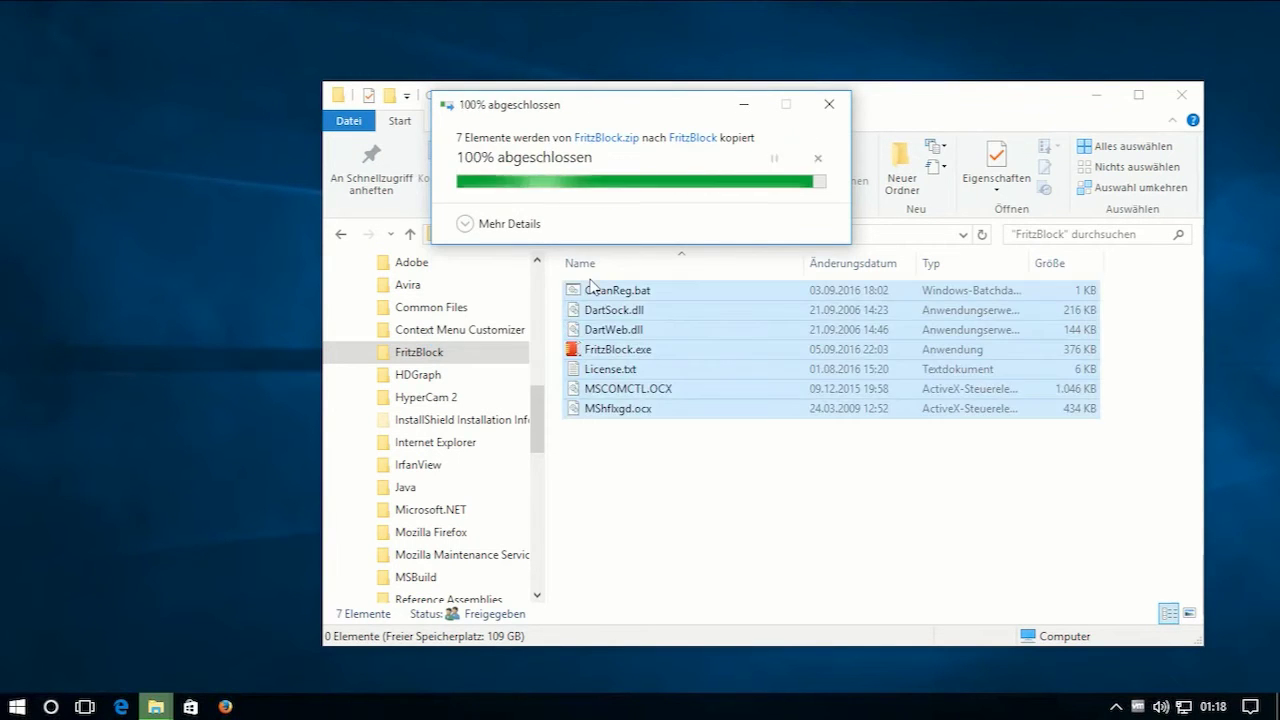
left_click(635, 480)
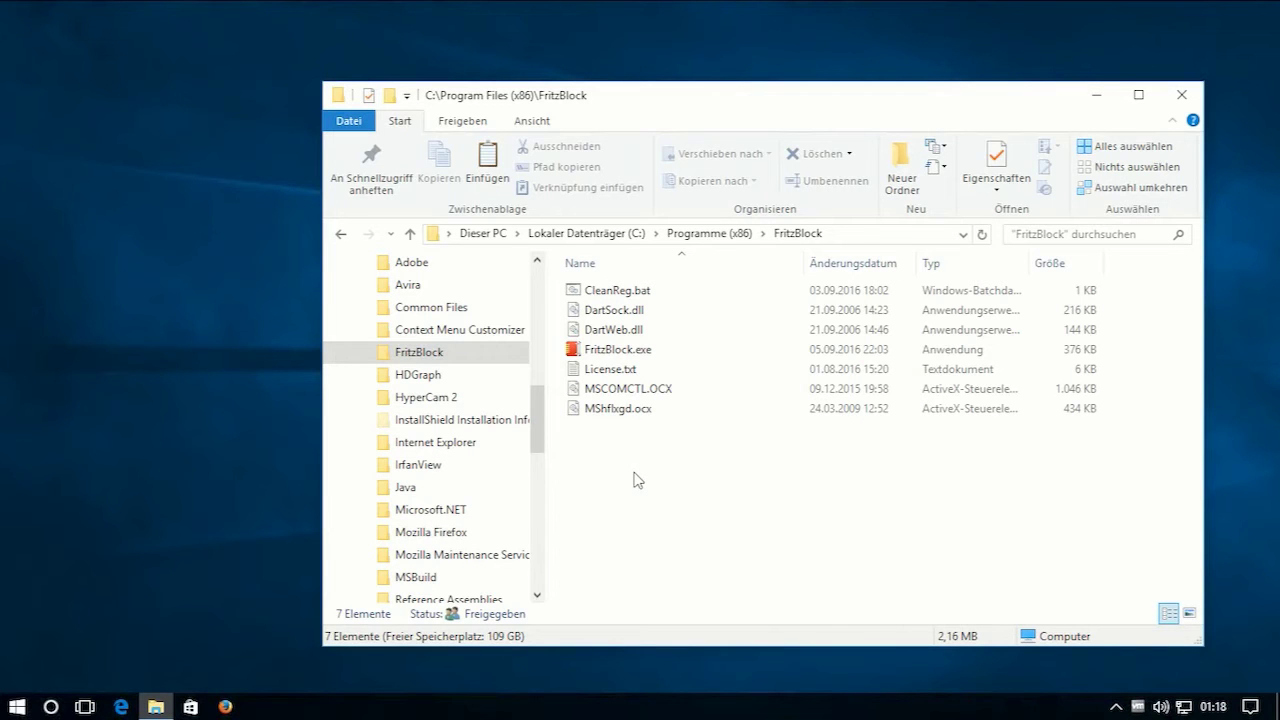
left_click(871, 239)
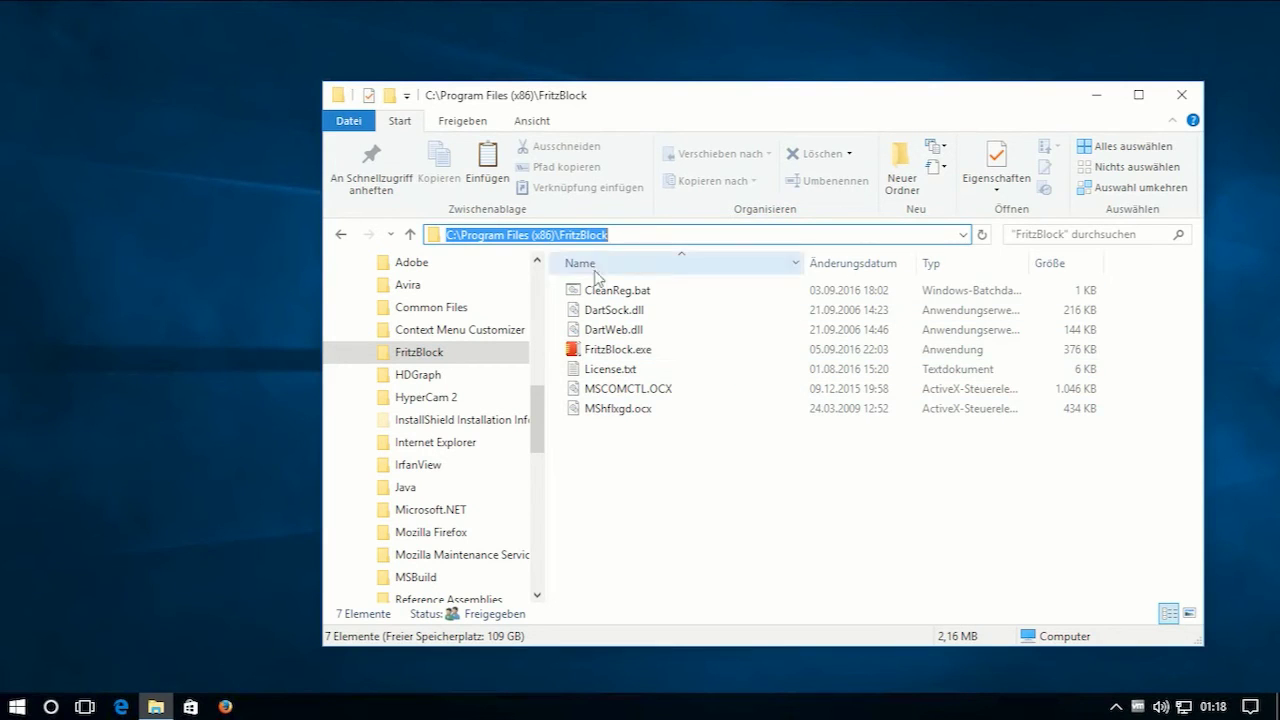
left_click(679, 485)
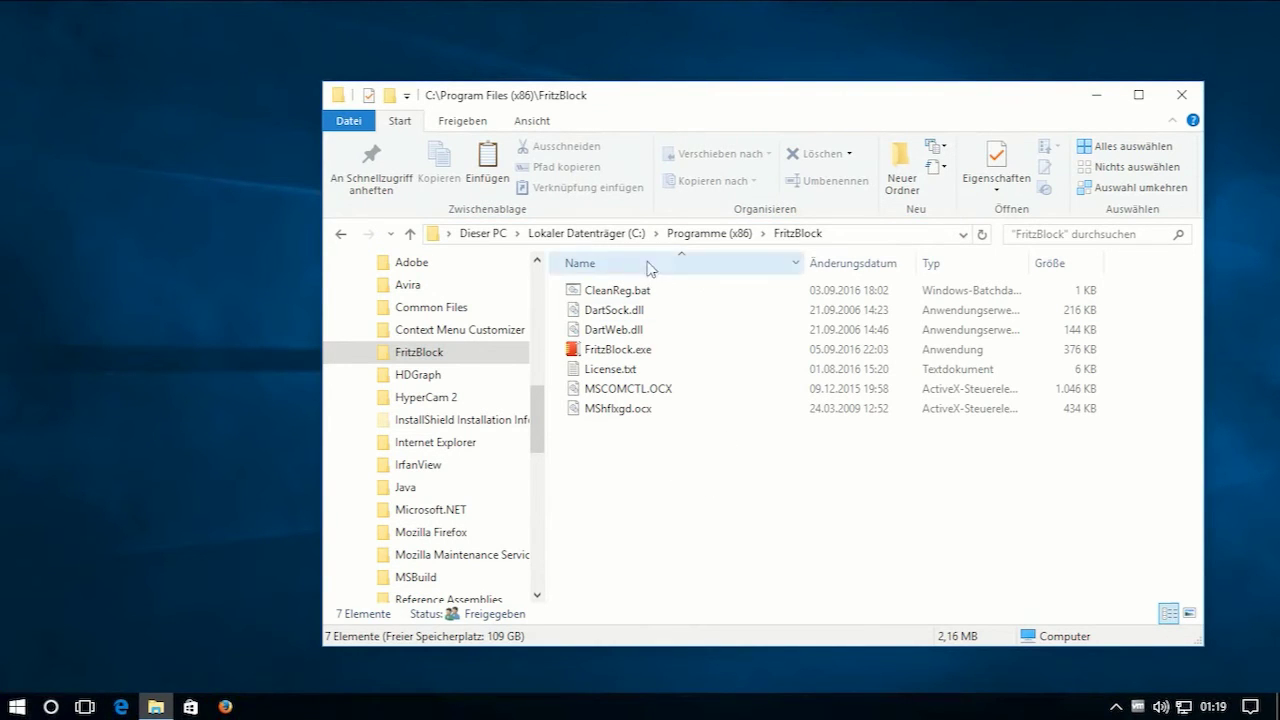
double_click(617, 348)
right_click(617, 348)
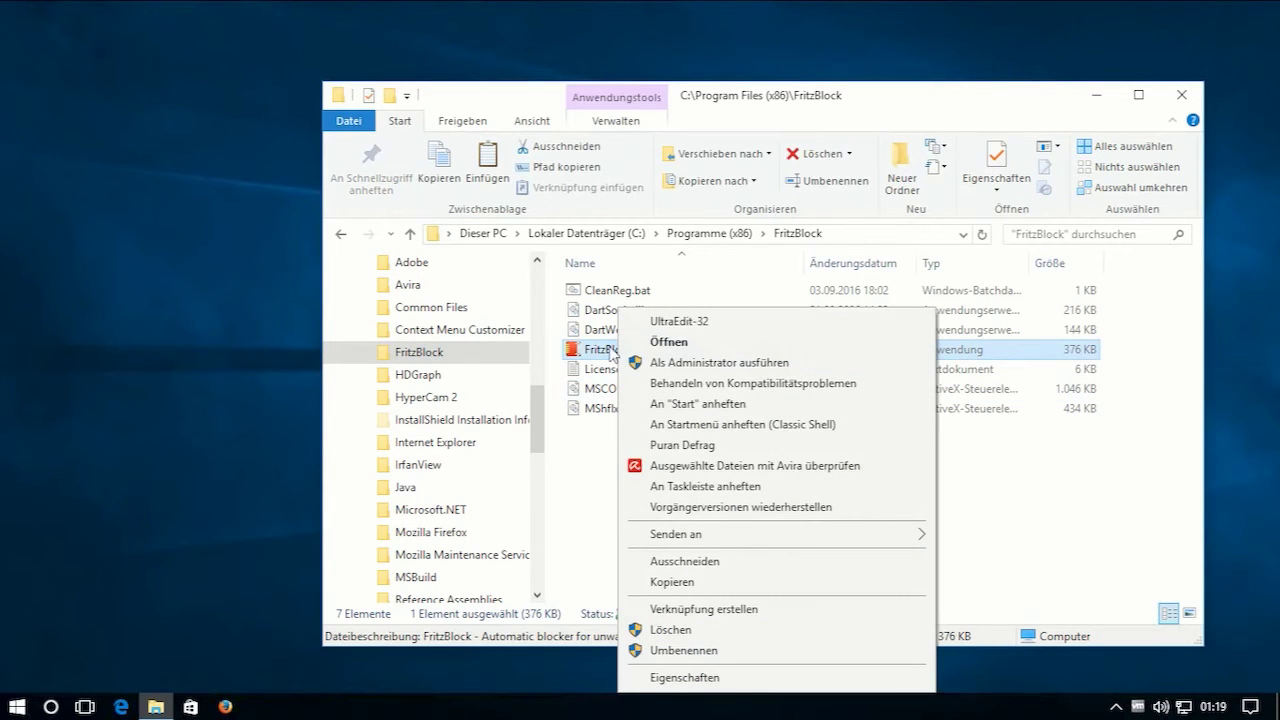
mouse_move(729, 534)
left_click(598, 468)
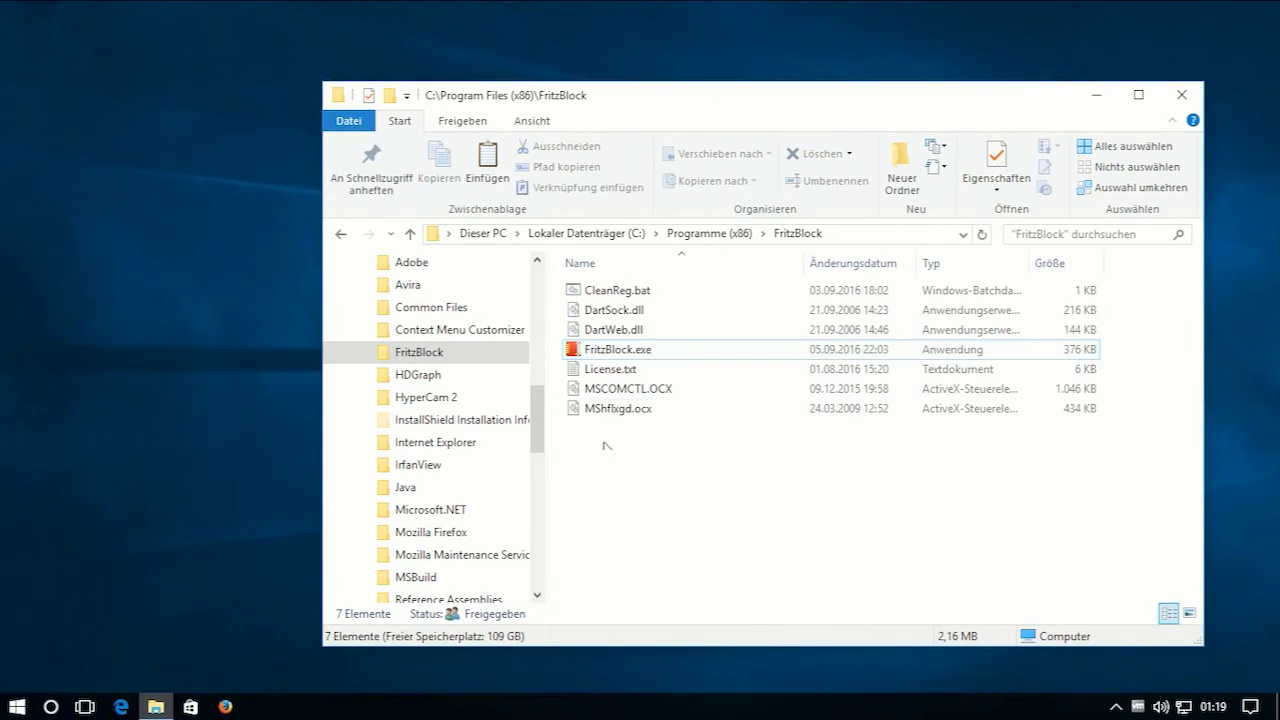
- Launch FritzBlock.exe from the FritzBlock program folder and quit it from its configuration window
double_click(619, 354)
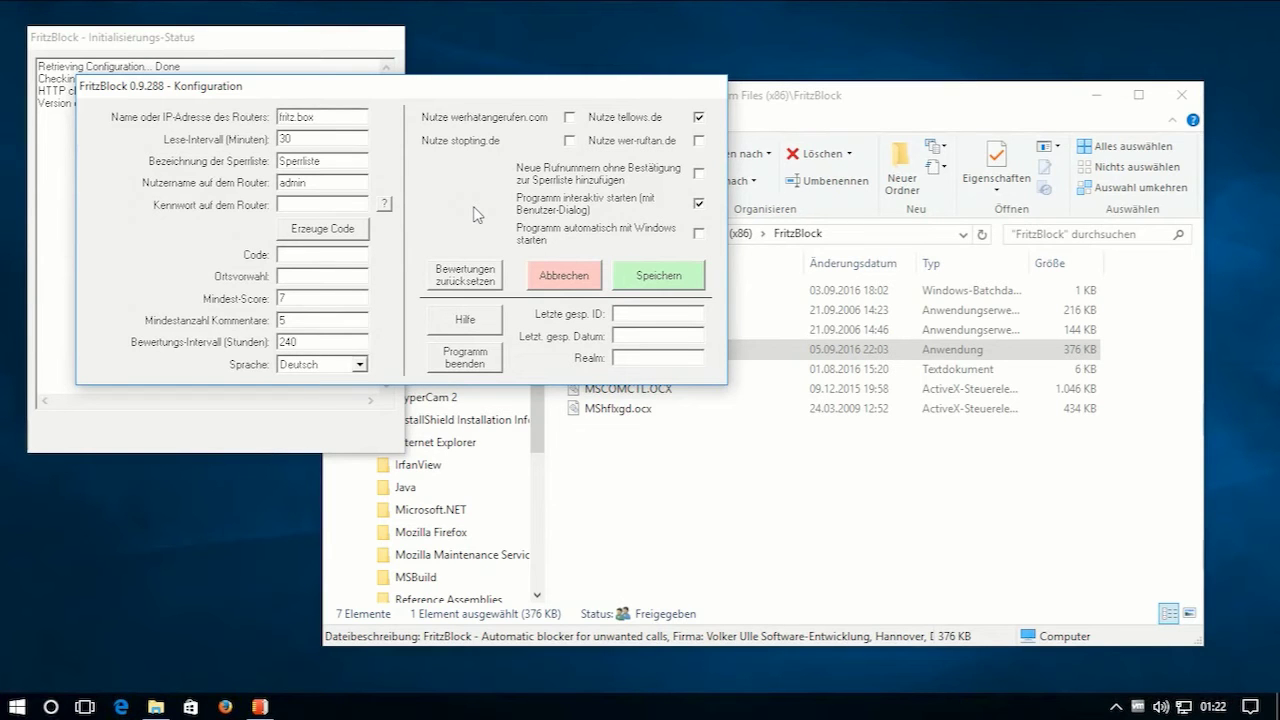
left_click(466, 361)
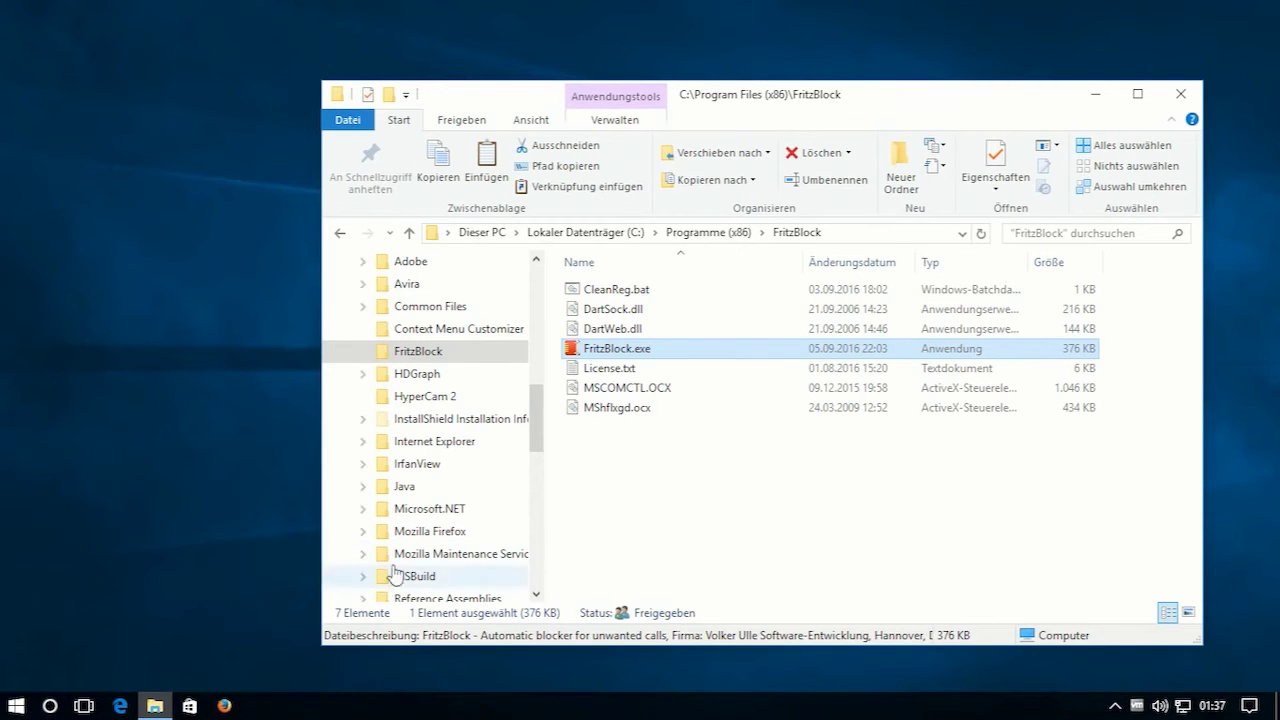
- Switch to Firefox, search Google for regdllview and open NirSoft's RegDllView page
left_click(224, 707)
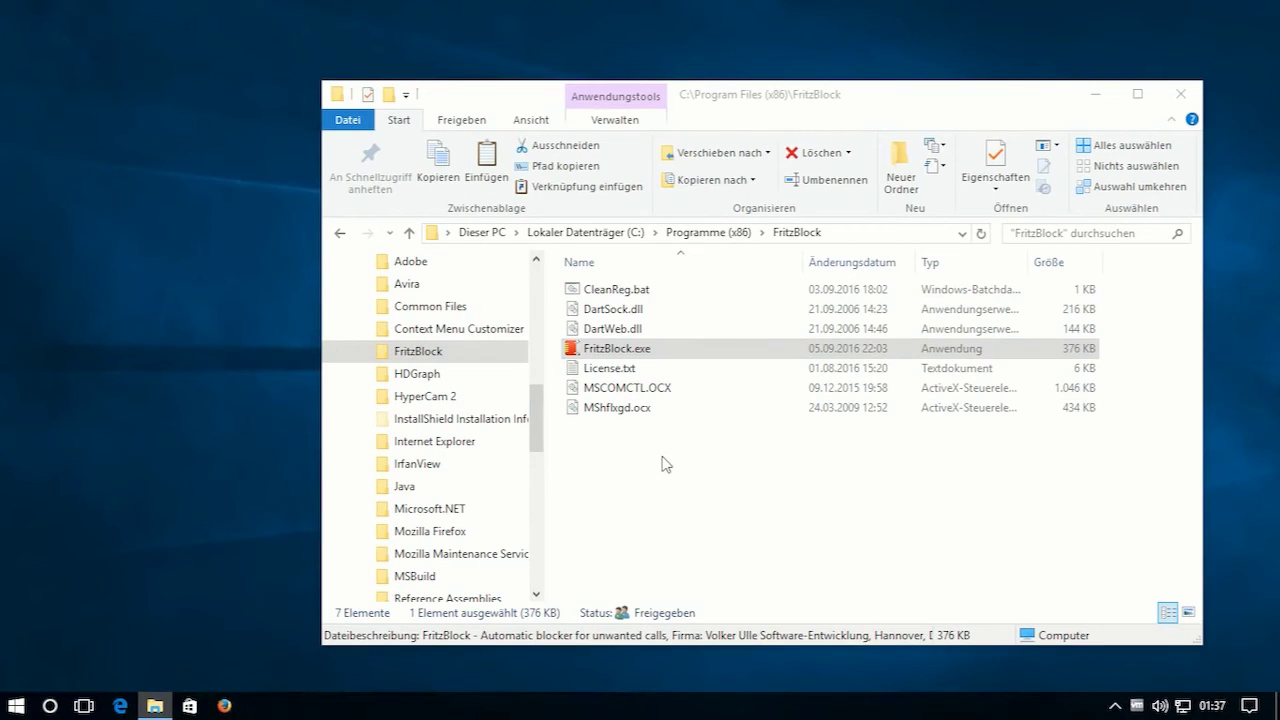
type("regdllview")
key("Return")
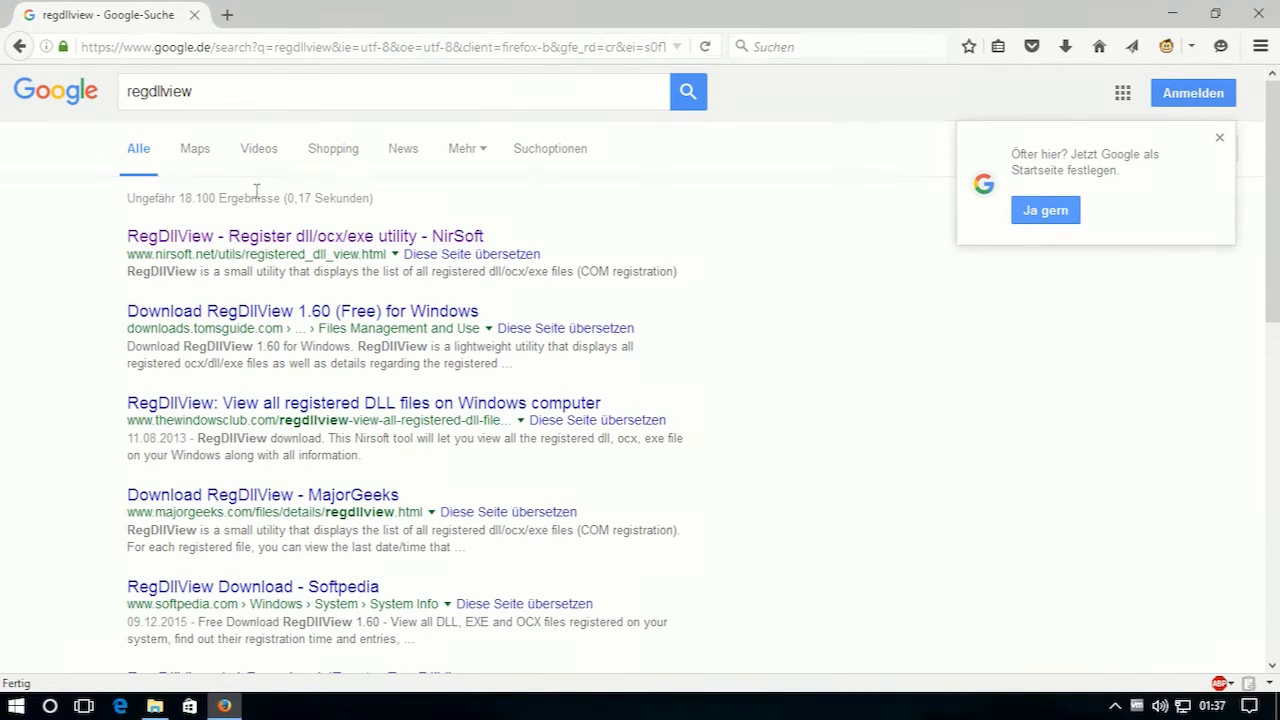
left_click(308, 238)
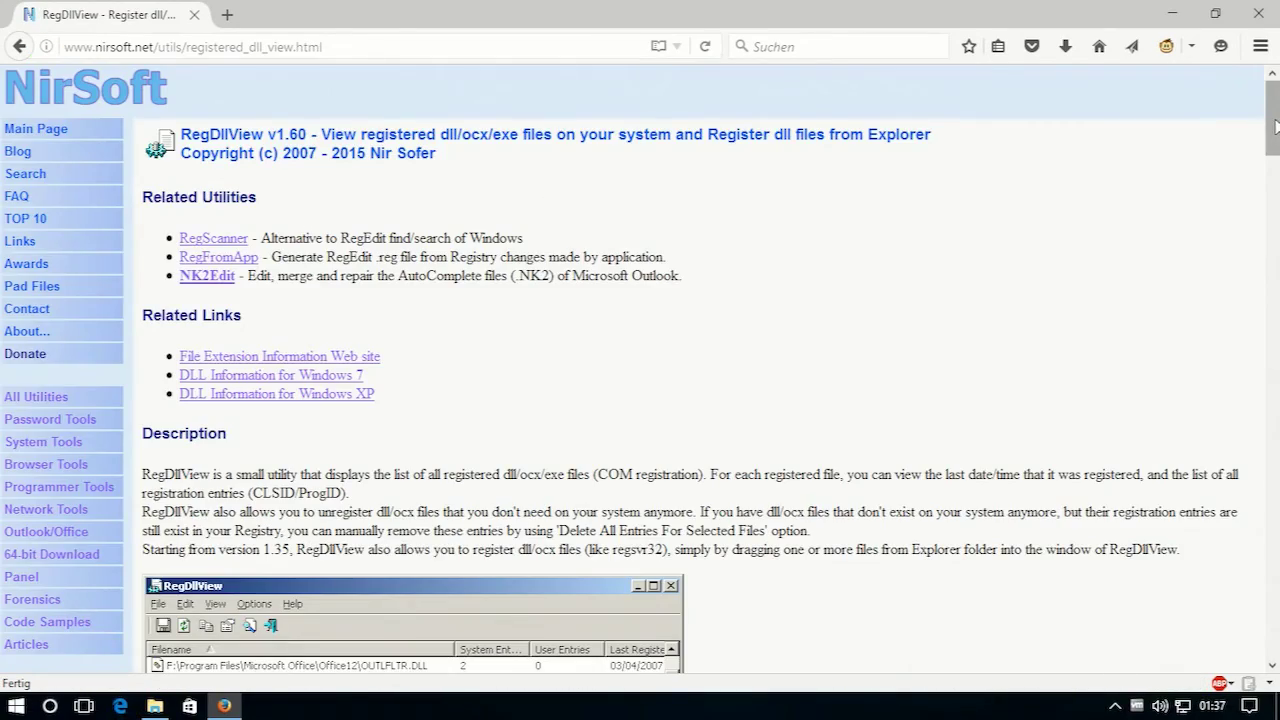
- Download the standard RegDllView archive, not the x64 version, and open it with Windows-Explorer
scroll(700, 400, "down", 20)
scroll(849, 414, "down", 2)
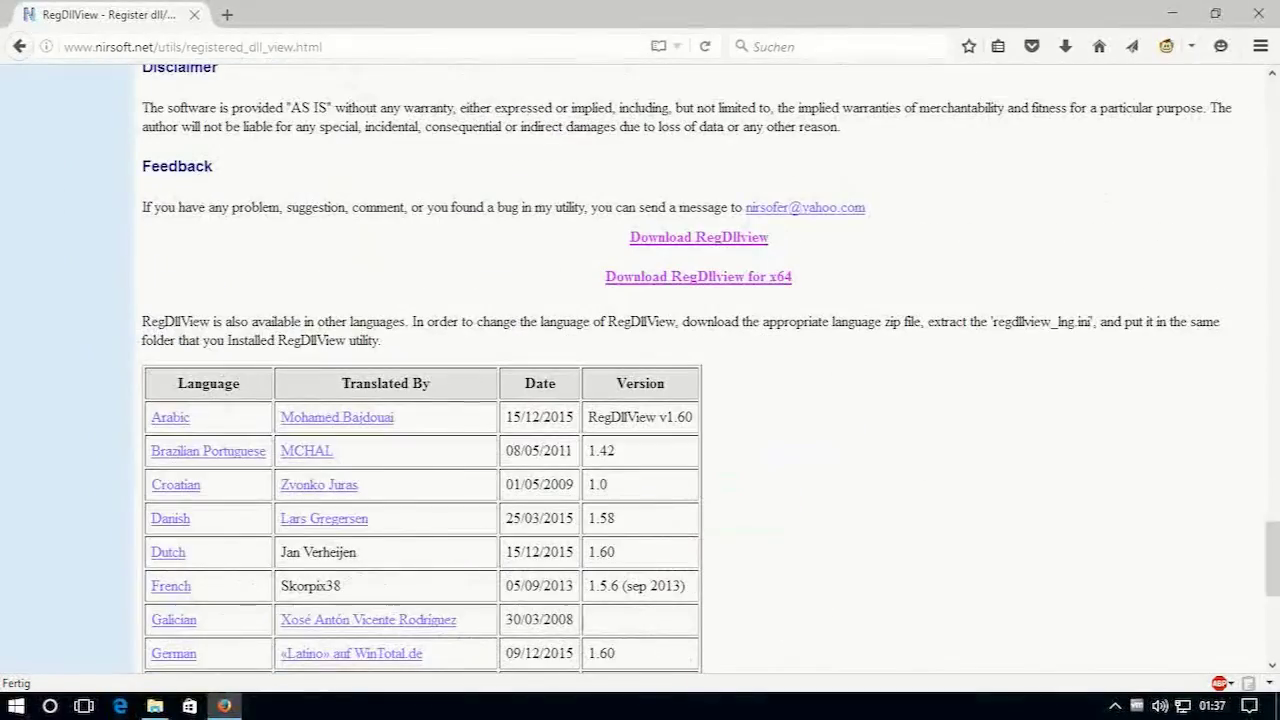
left_click(707, 247)
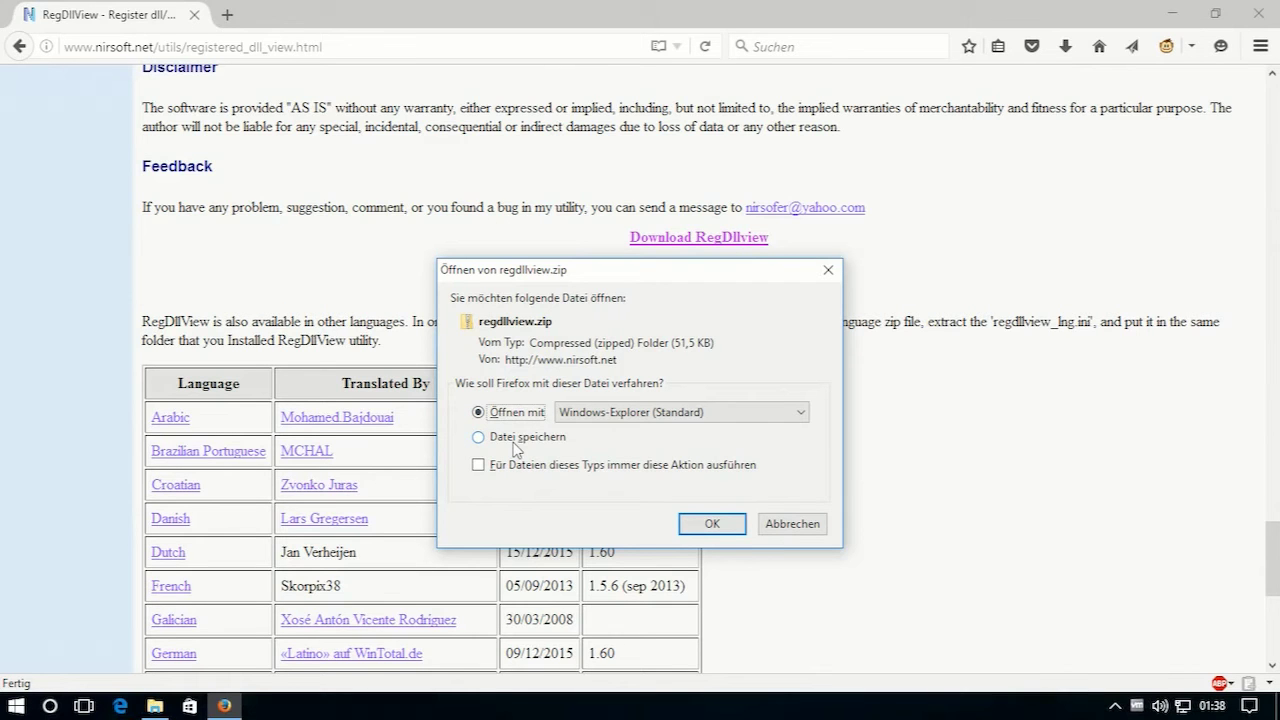
left_click(712, 524)
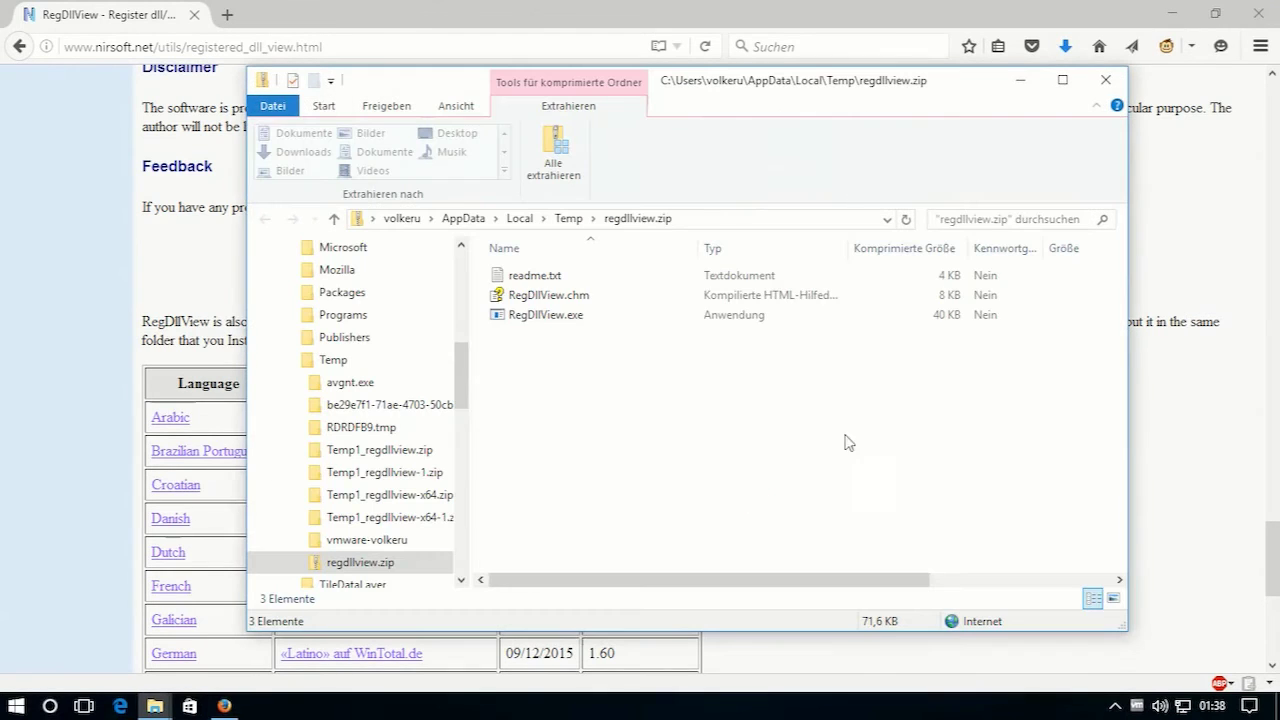
- Copy readme.txt, RegDllView.chm and RegDllView.exe from the regdllview.zip archive into C:\Temp
left_click(530, 276)
left_click(537, 318, "shift")
right_click(537, 318)
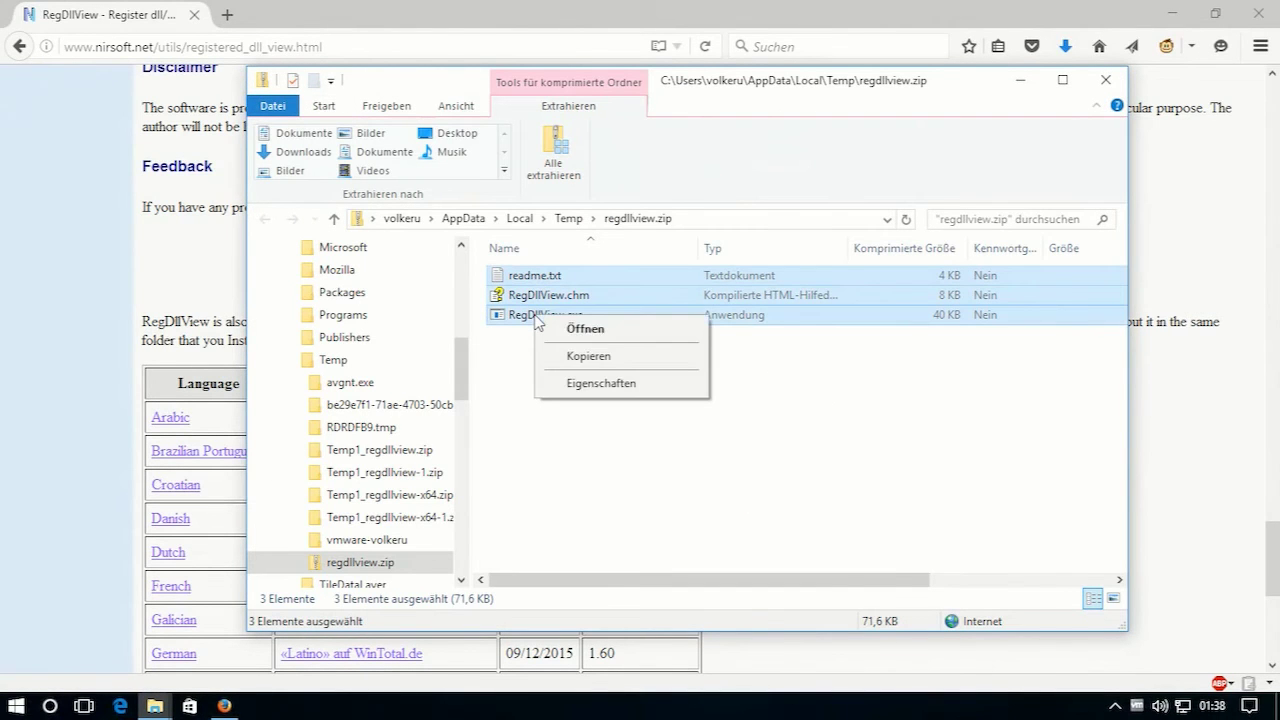
left_click(592, 356)
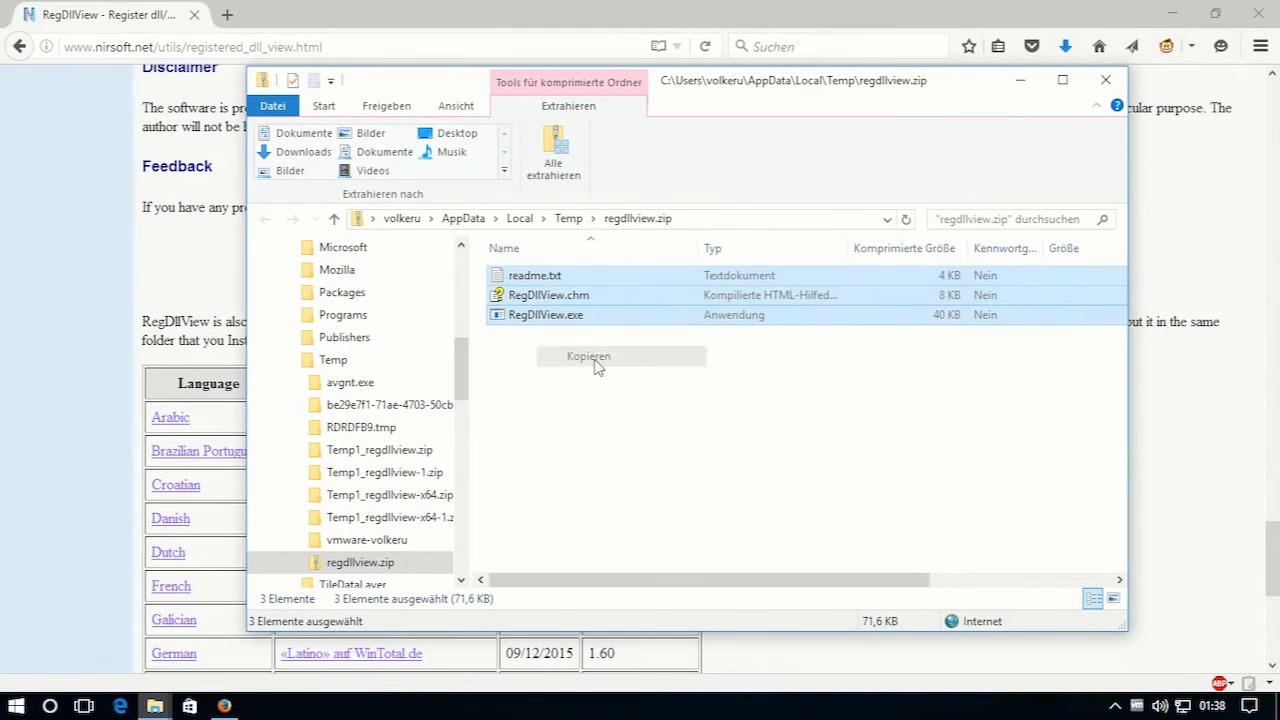
left_click_drag(460, 366, 466, 505)
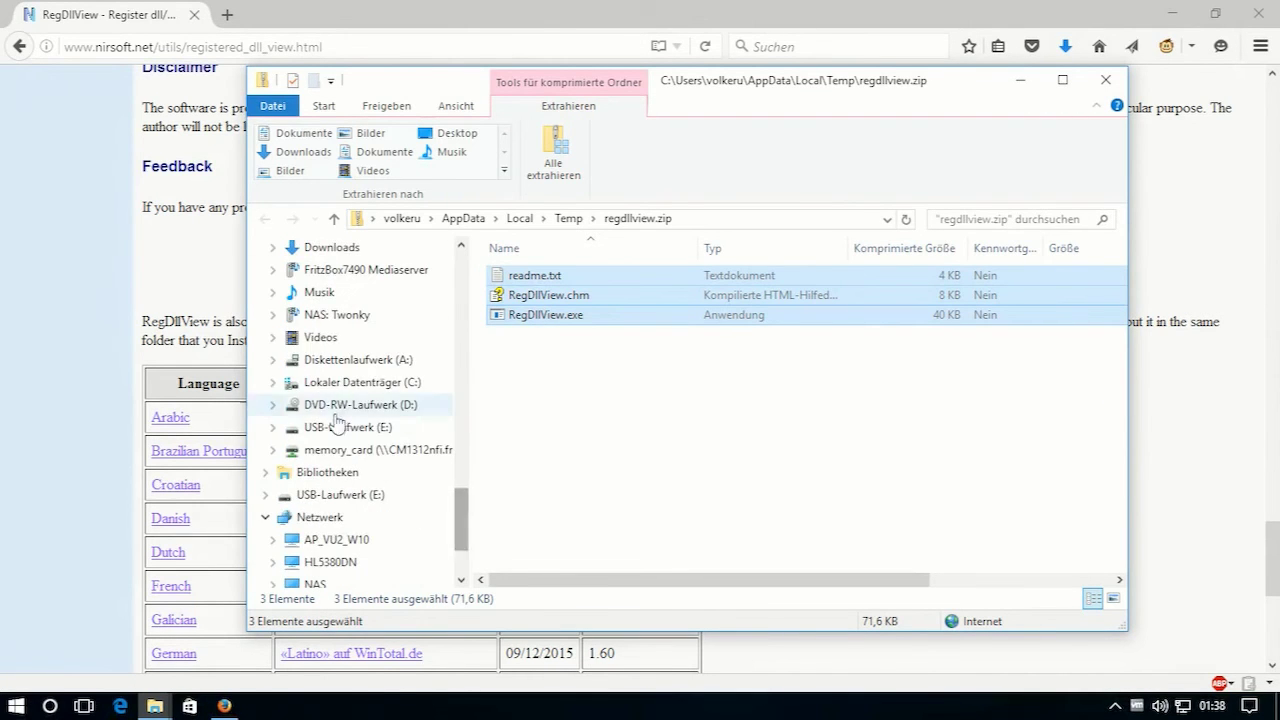
left_click(278, 383)
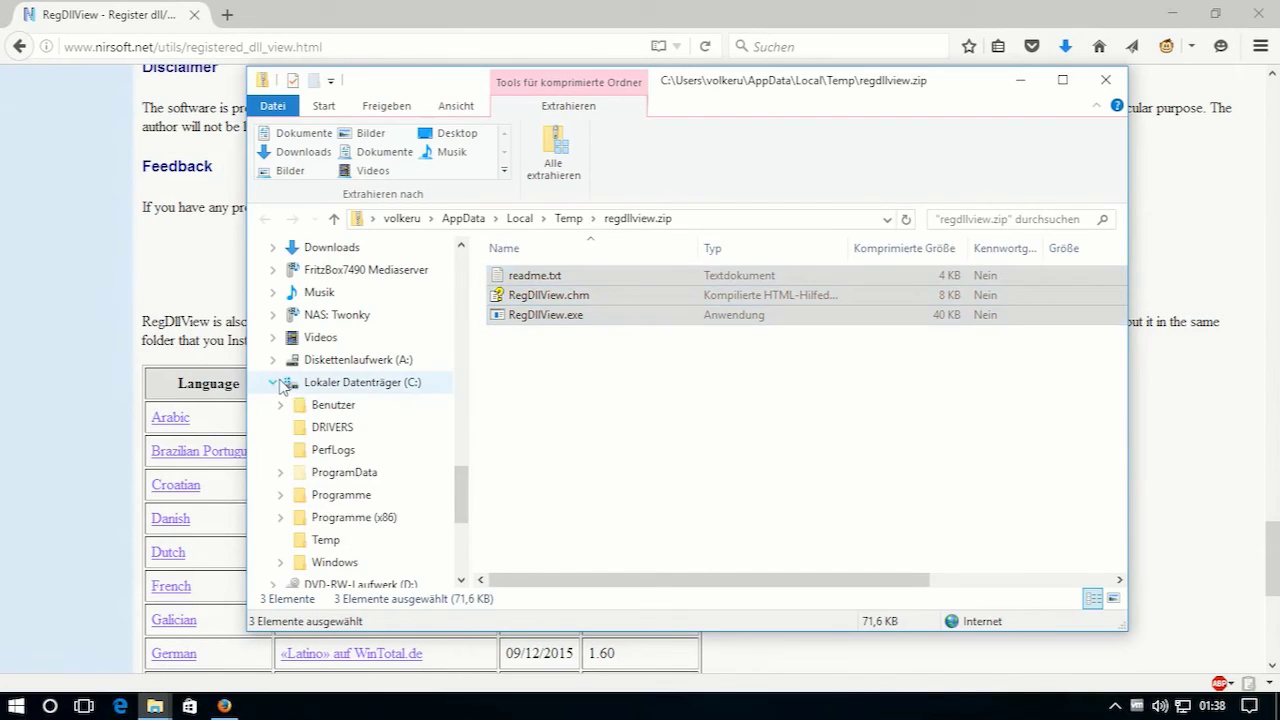
left_click(325, 539)
right_click(623, 376)
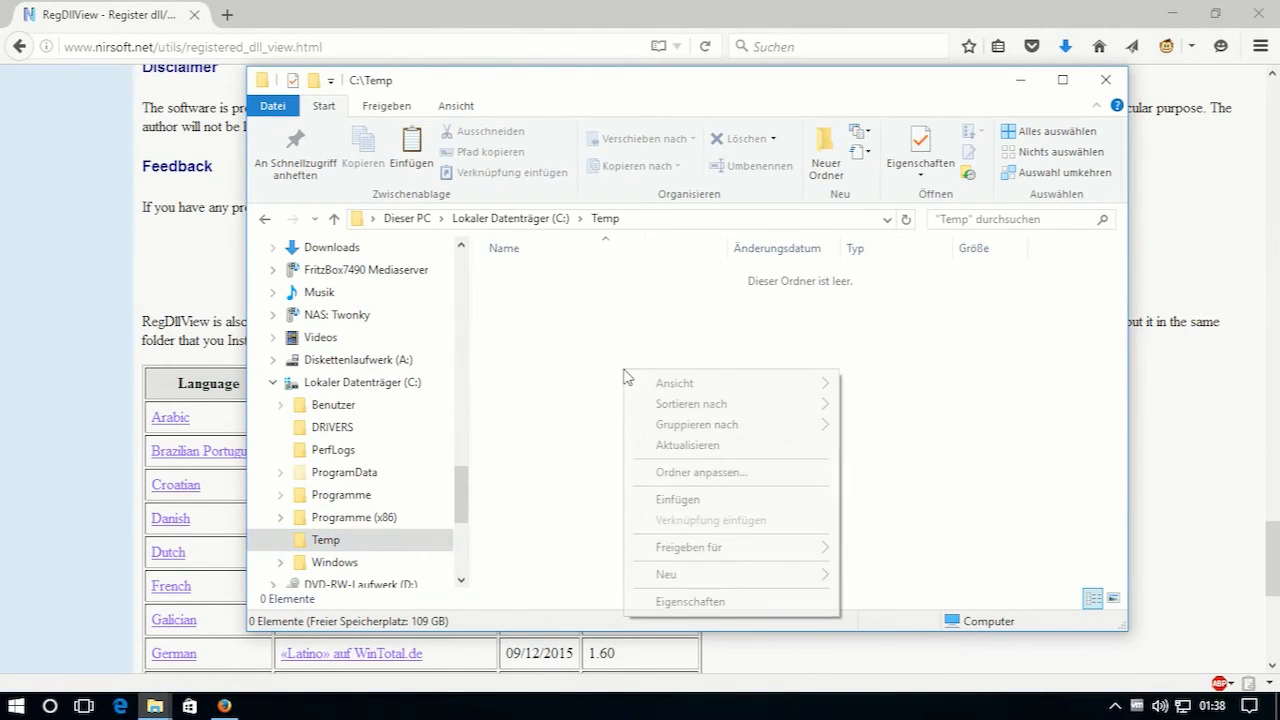
left_click(667, 498)
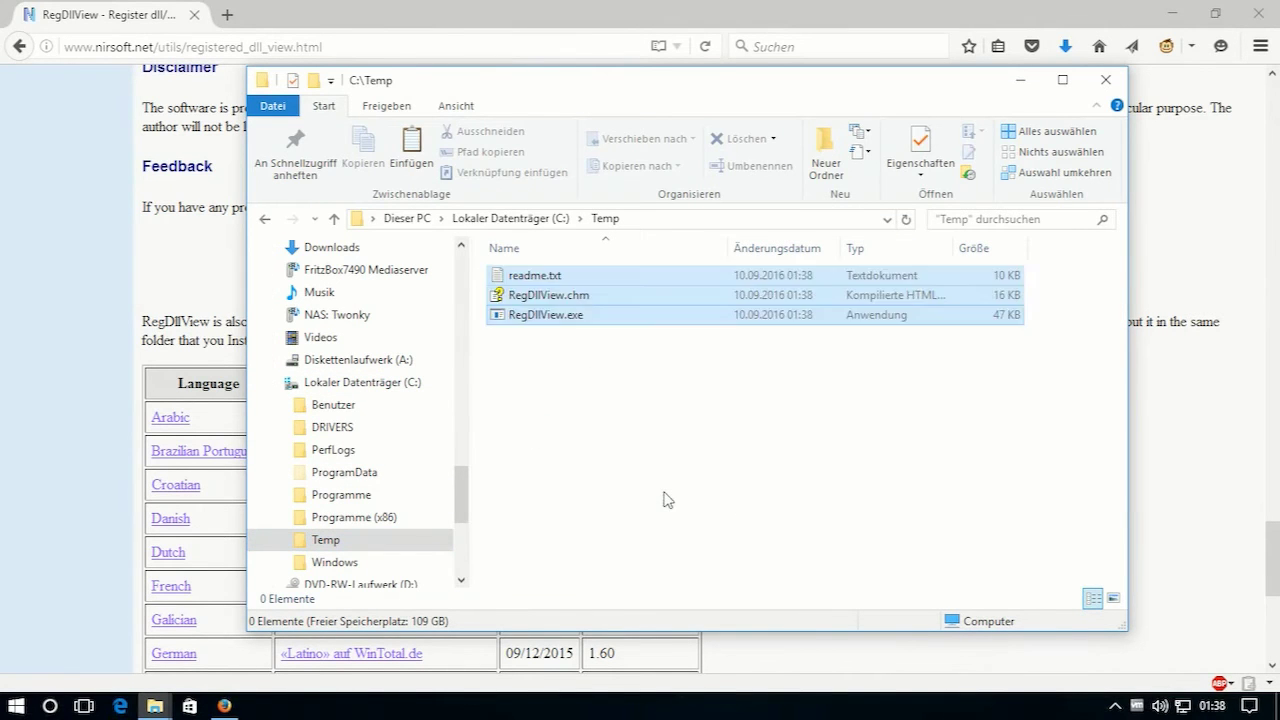
left_click(576, 357)
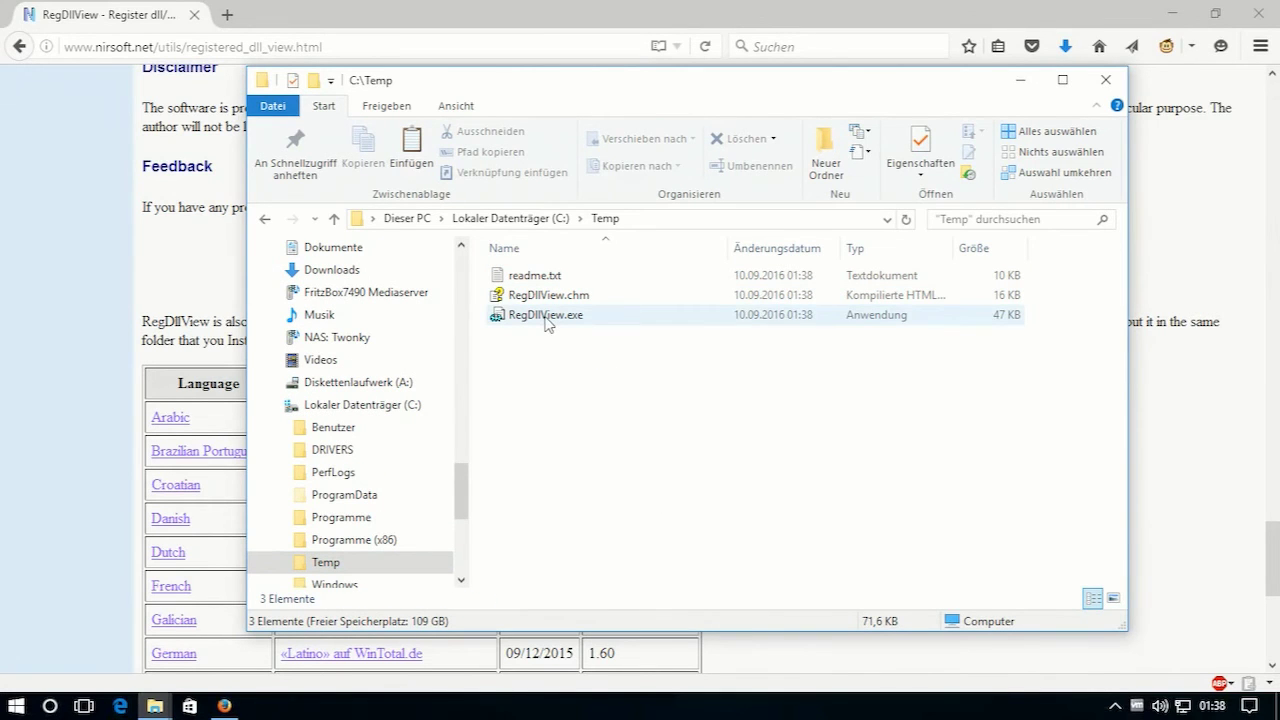
- Run RegDllView.exe from C:\Temp as administrator, maximize its window and enlarge the registered files list
right_click(547, 322)
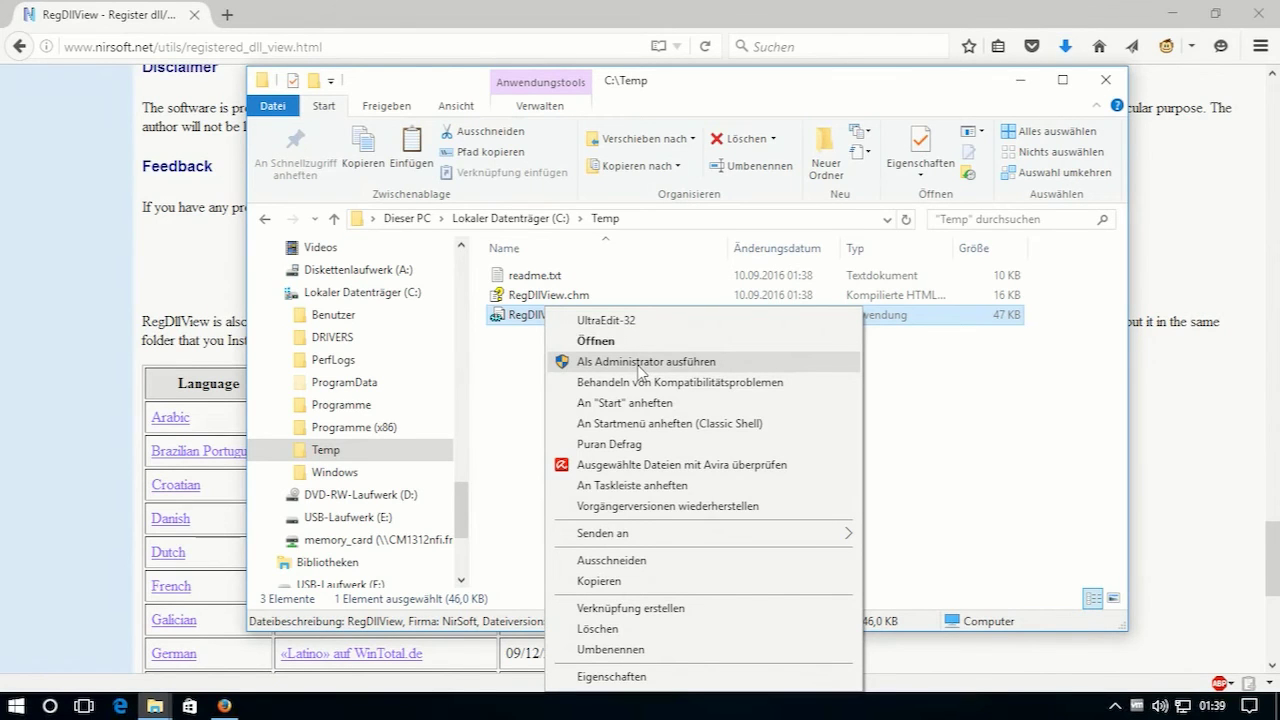
left_click(646, 362)
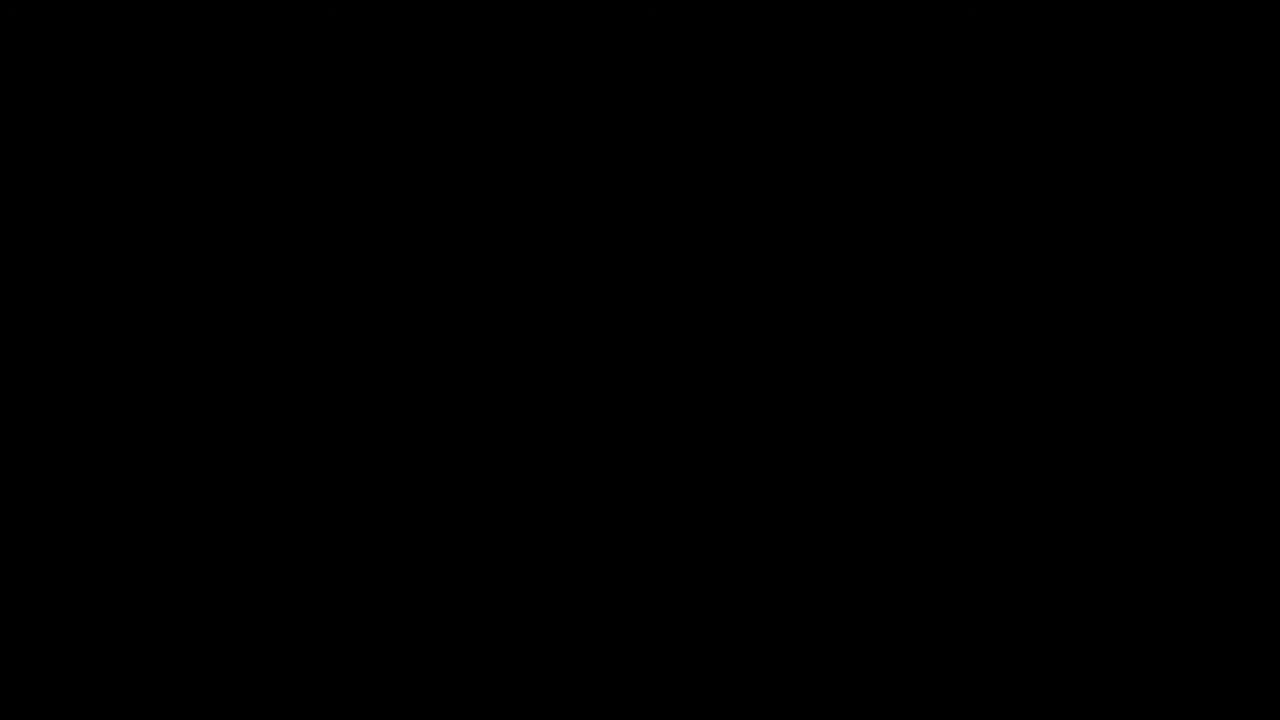
left_click(552, 494)
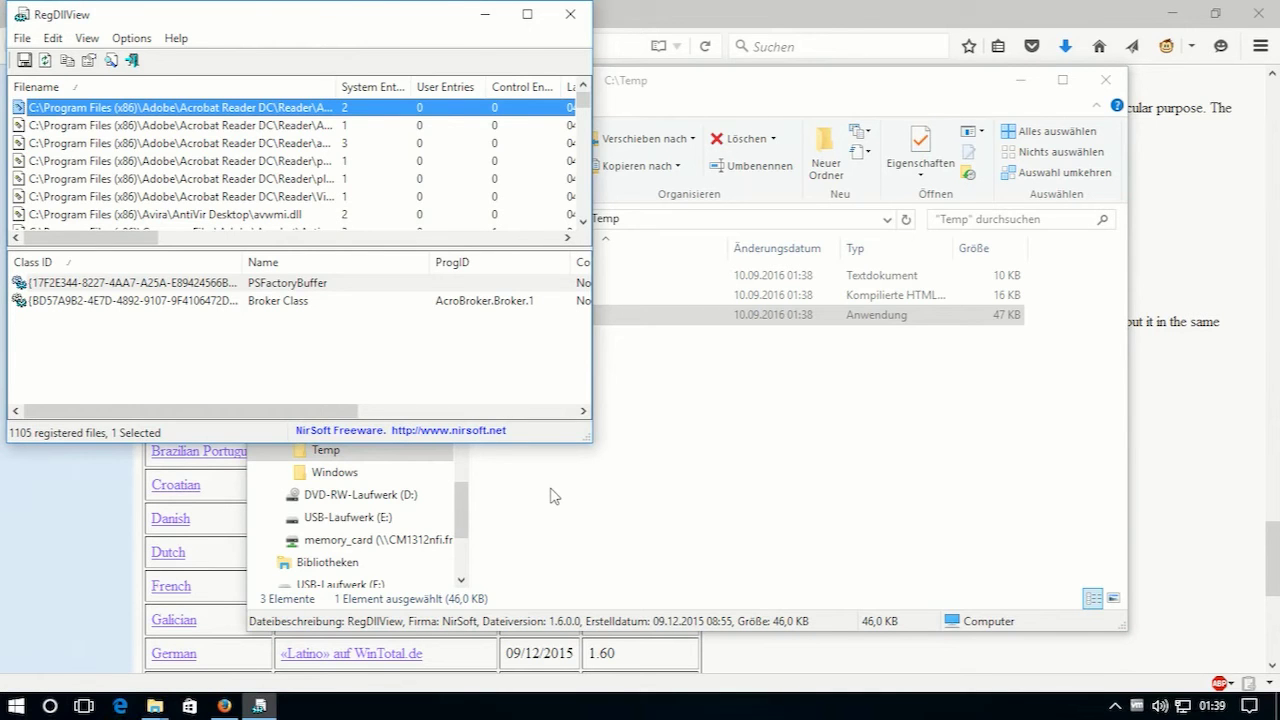
left_click(527, 16)
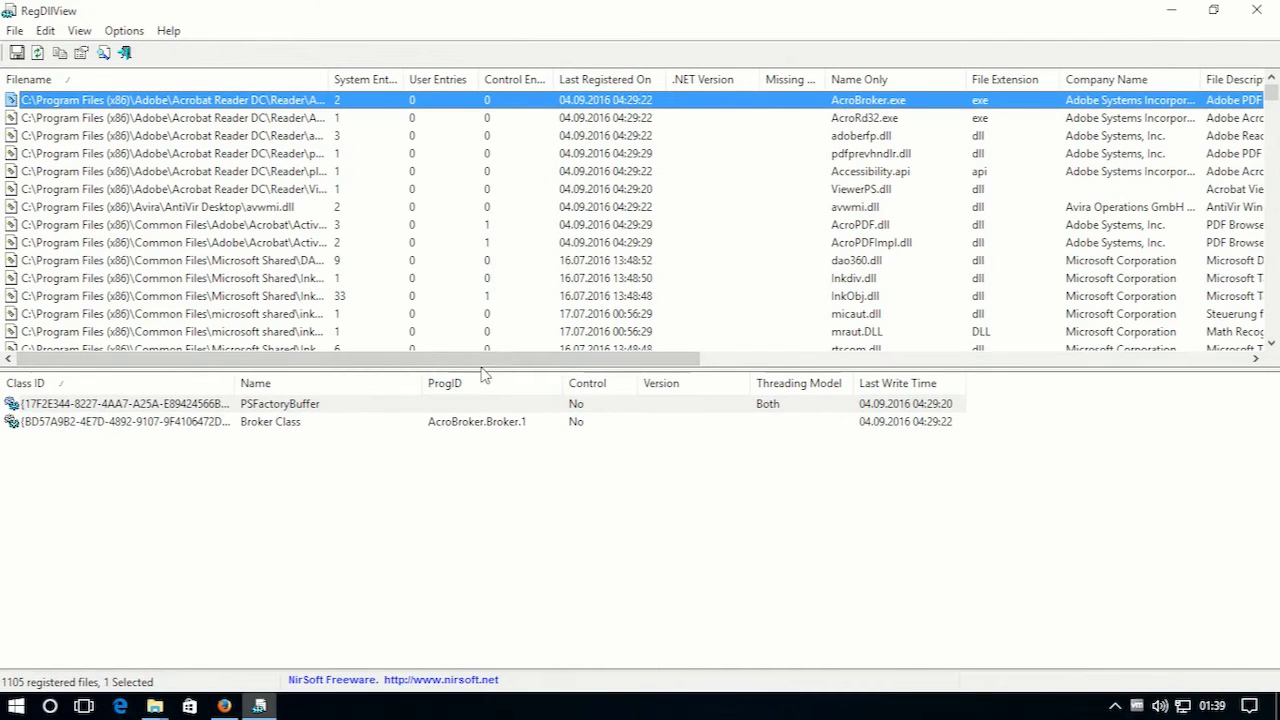
left_click_drag(483, 371, 483, 515)
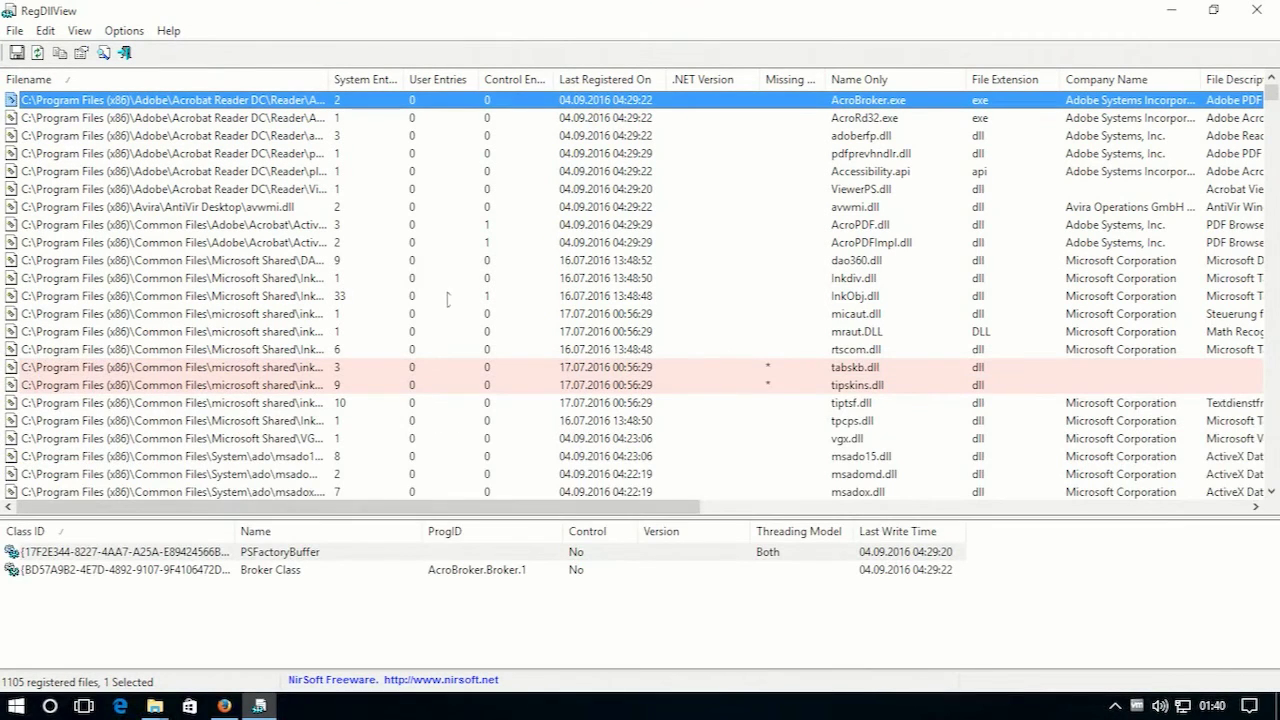
- Search the registered files list for fritzblock and close the search dialog
key("ctrl+f")
type("fritzblock")
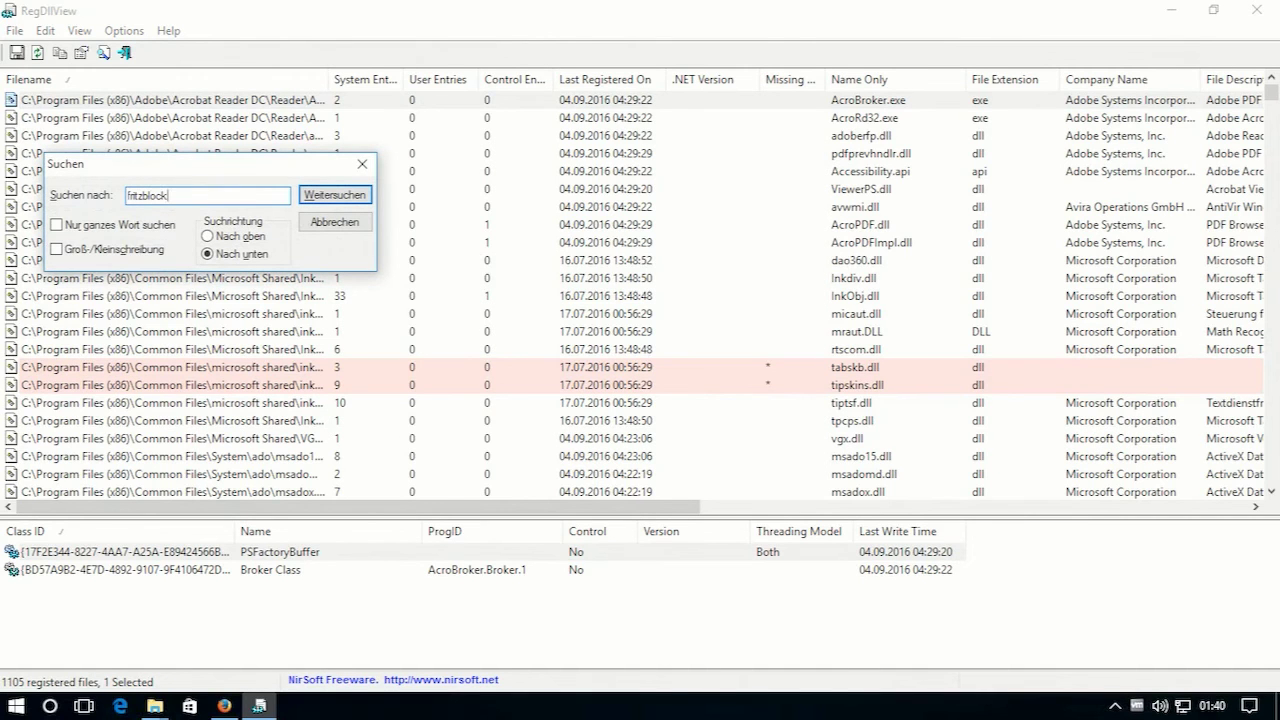
key("Return")
key("Escape")
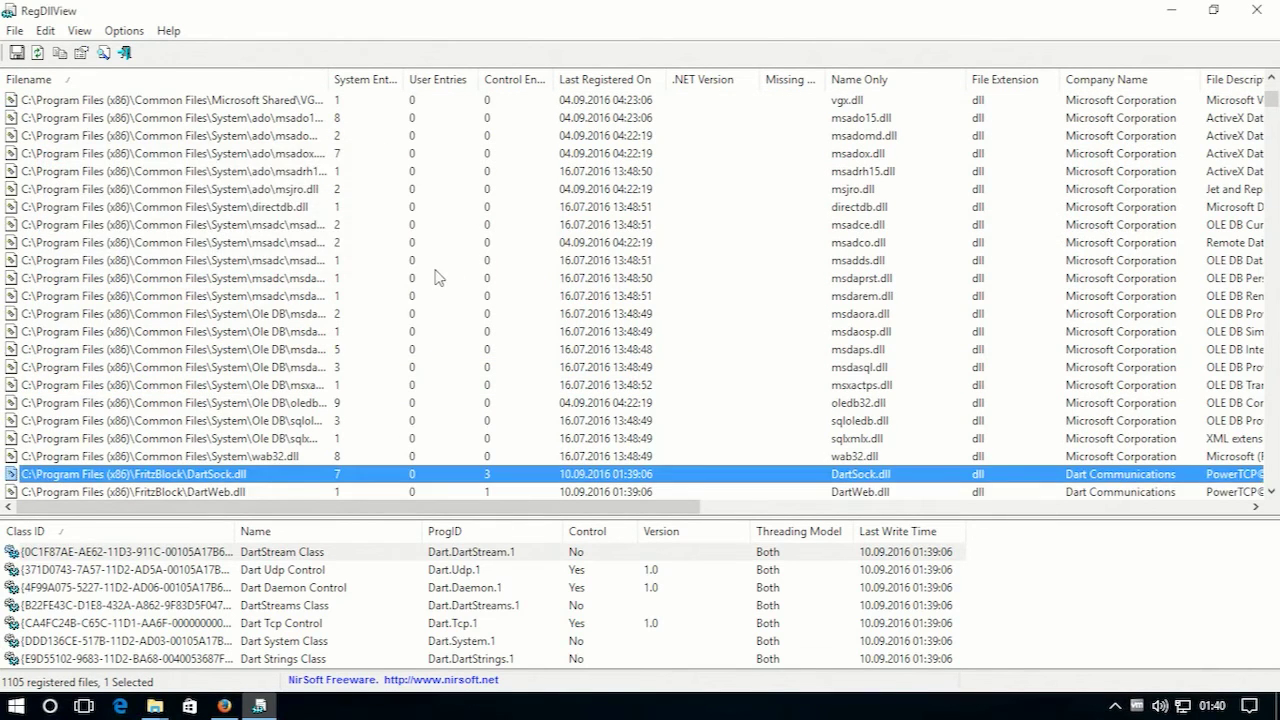
- Unregister the FritzBlock entries DartSock.dll, DartWeb.dll, MSCOMCTL.OCX and MShflxgd.ocx, confirming the operation
scroll(445, 279, "down", 4)
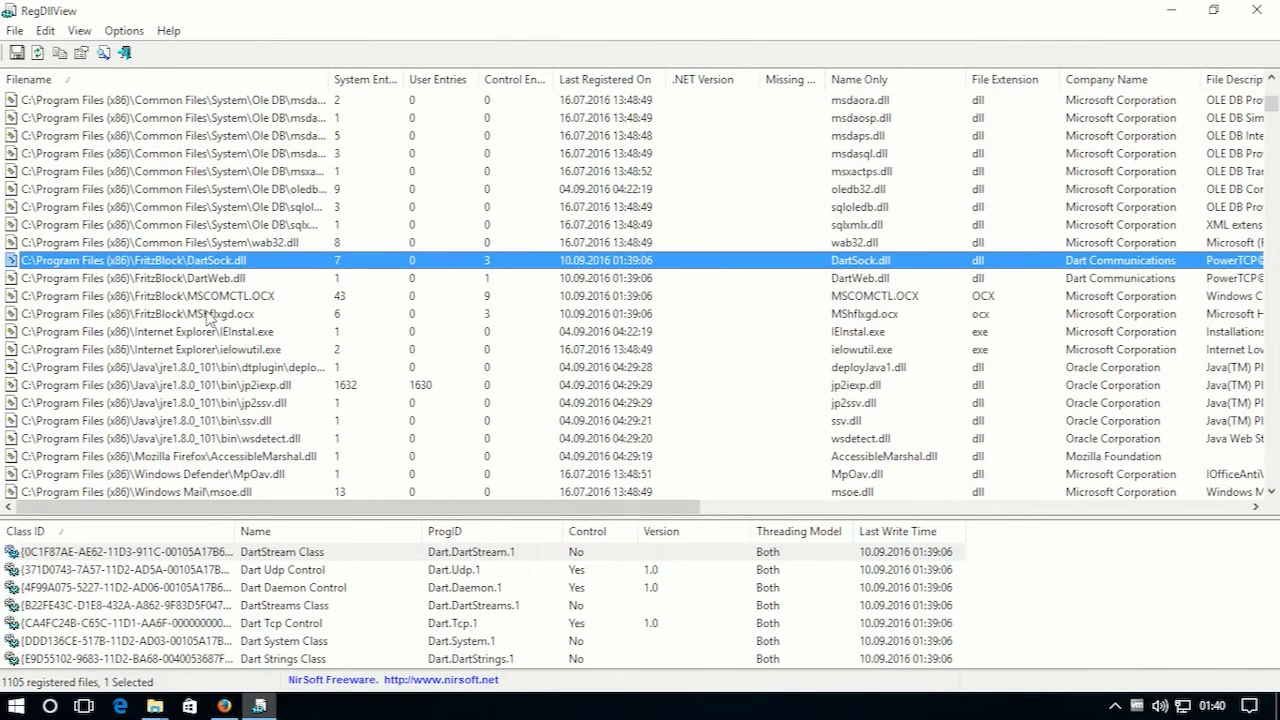
left_click(207, 316, "shift")
left_click(203, 265)
left_click(200, 317, "shift")
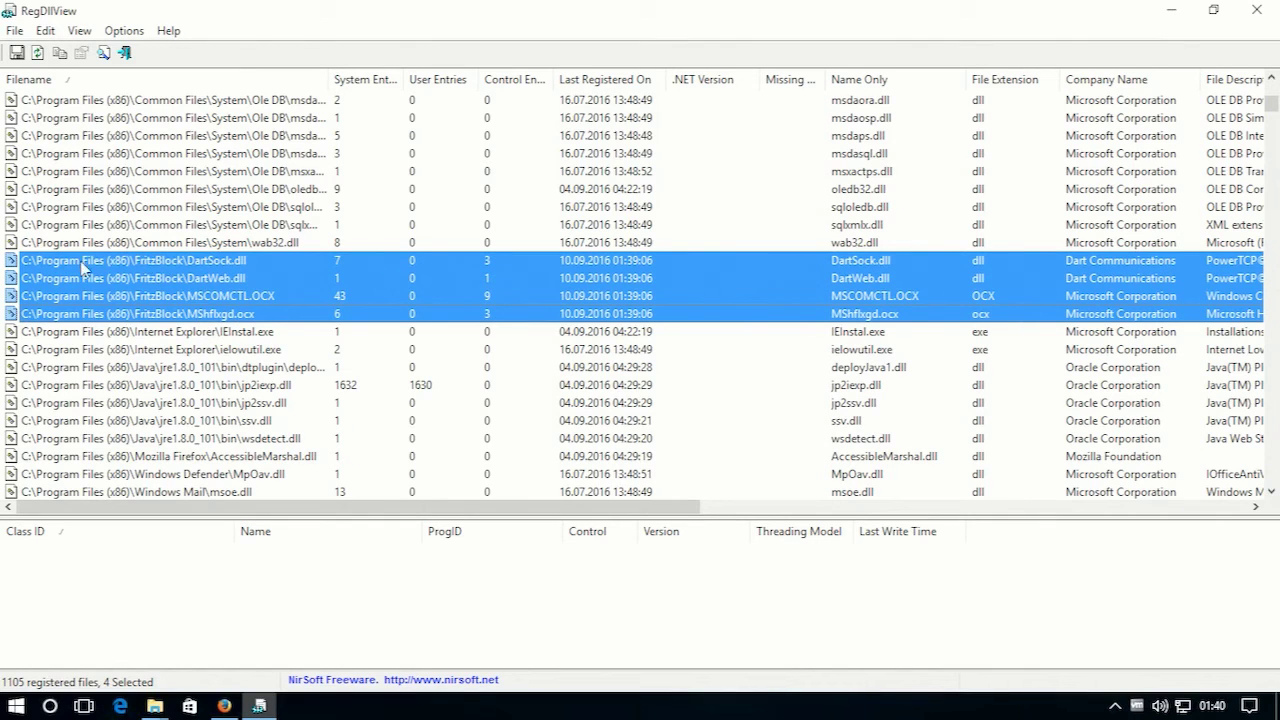
right_click(170, 287)
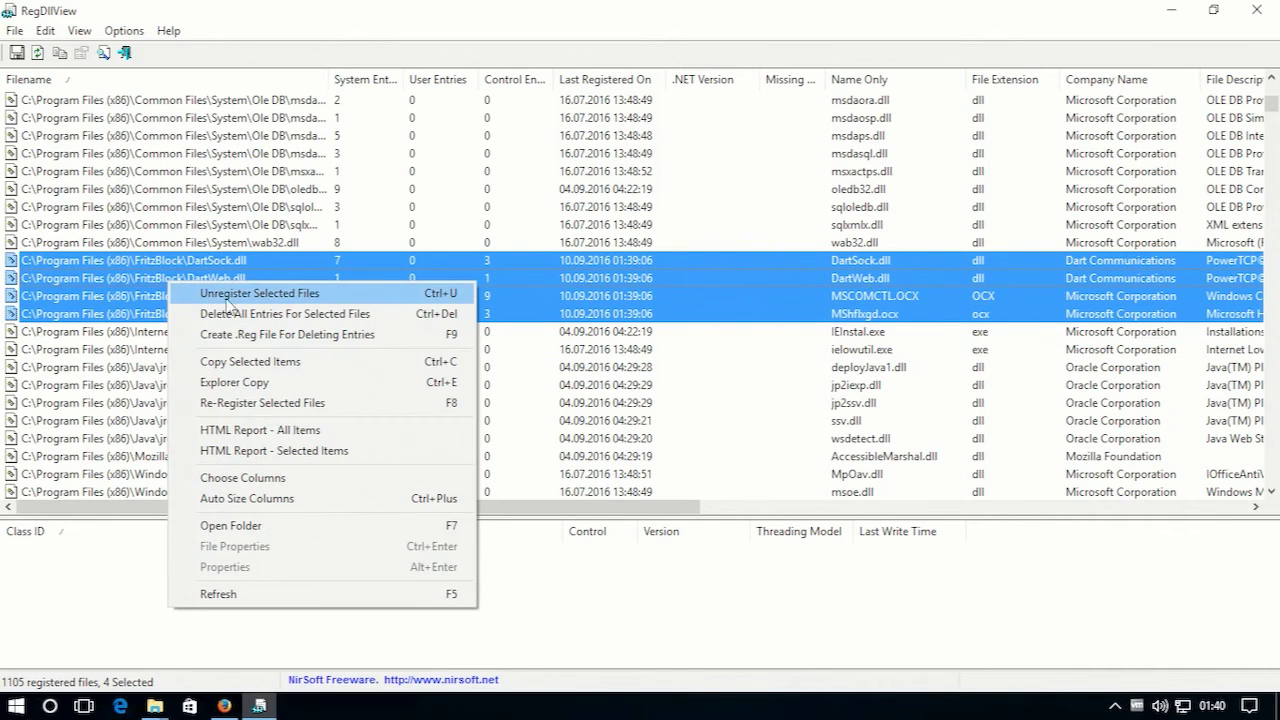
left_click(265, 300)
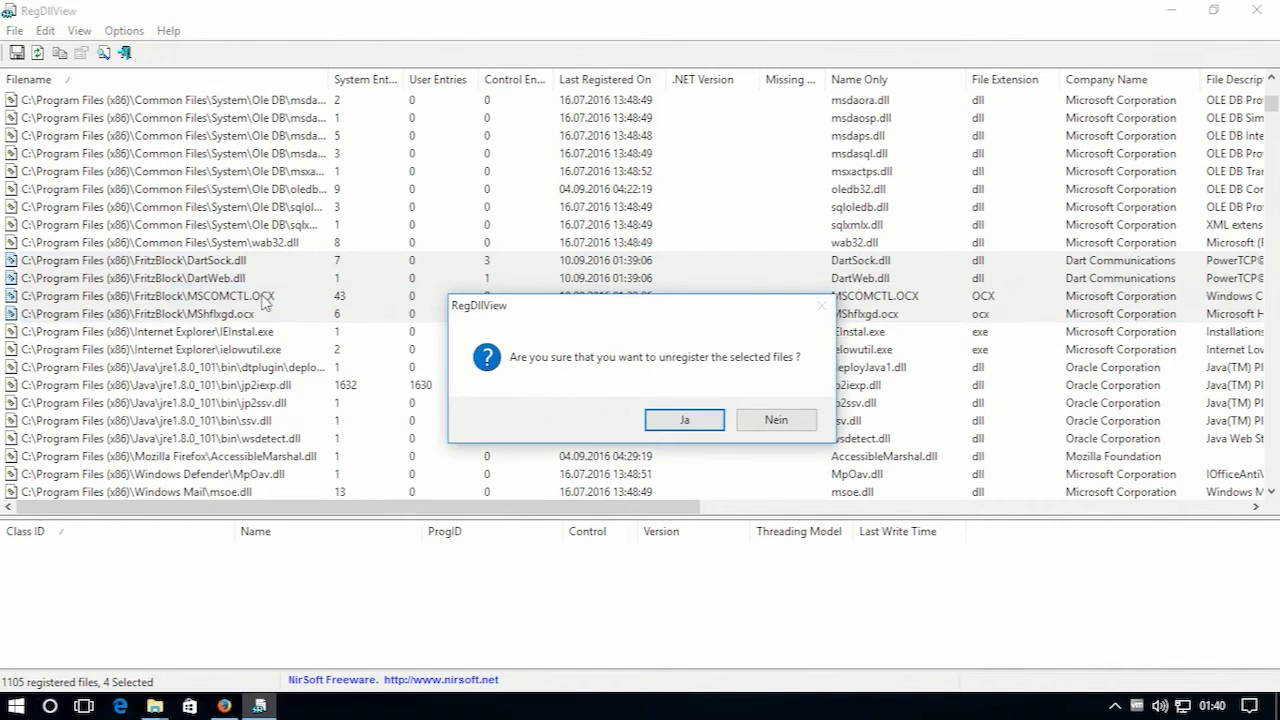
left_click(680, 424)
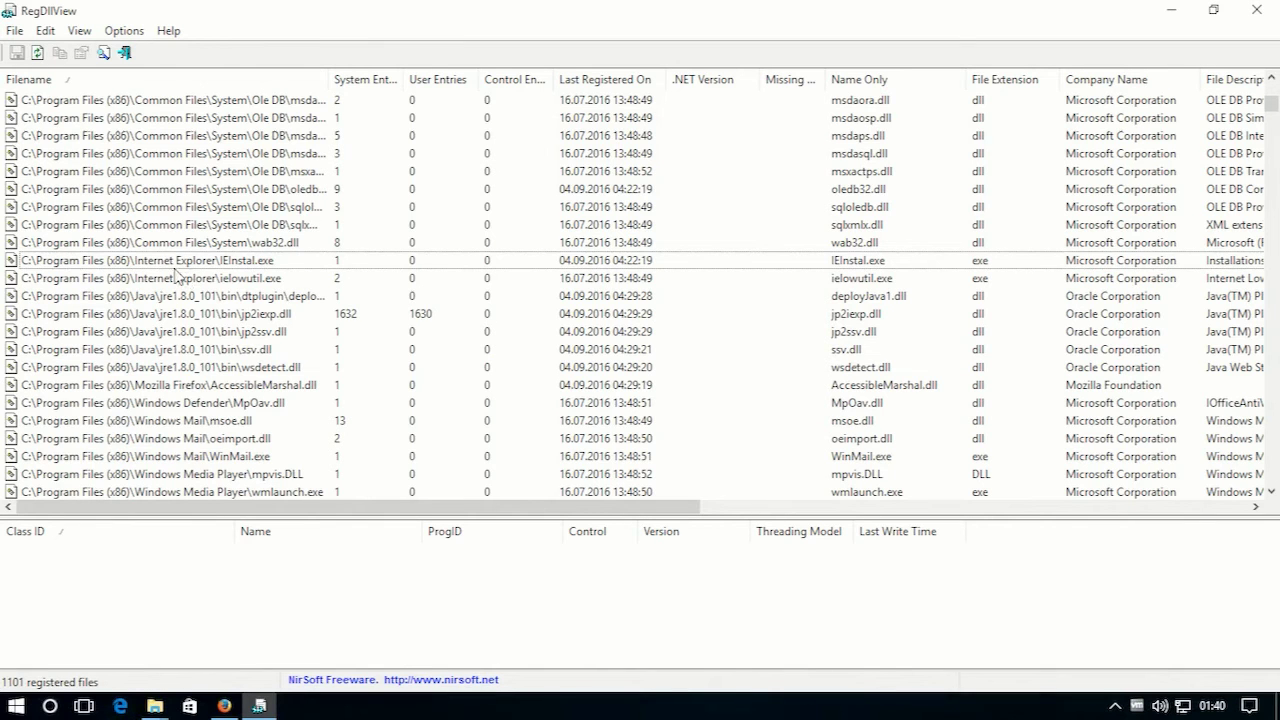
- Close RegDllView and permanently delete readme.txt and the RegDllView cfg, chm and exe files from C:\Temp
left_click(1213, 10)
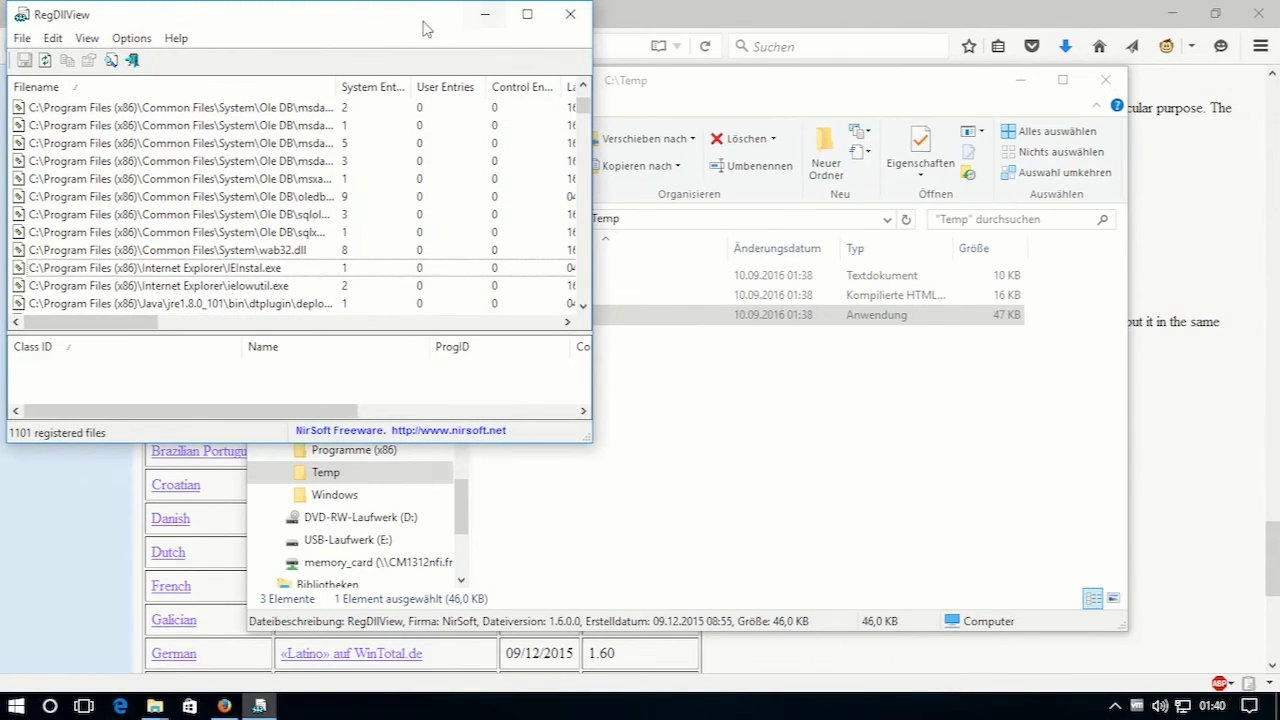
left_click(572, 15)
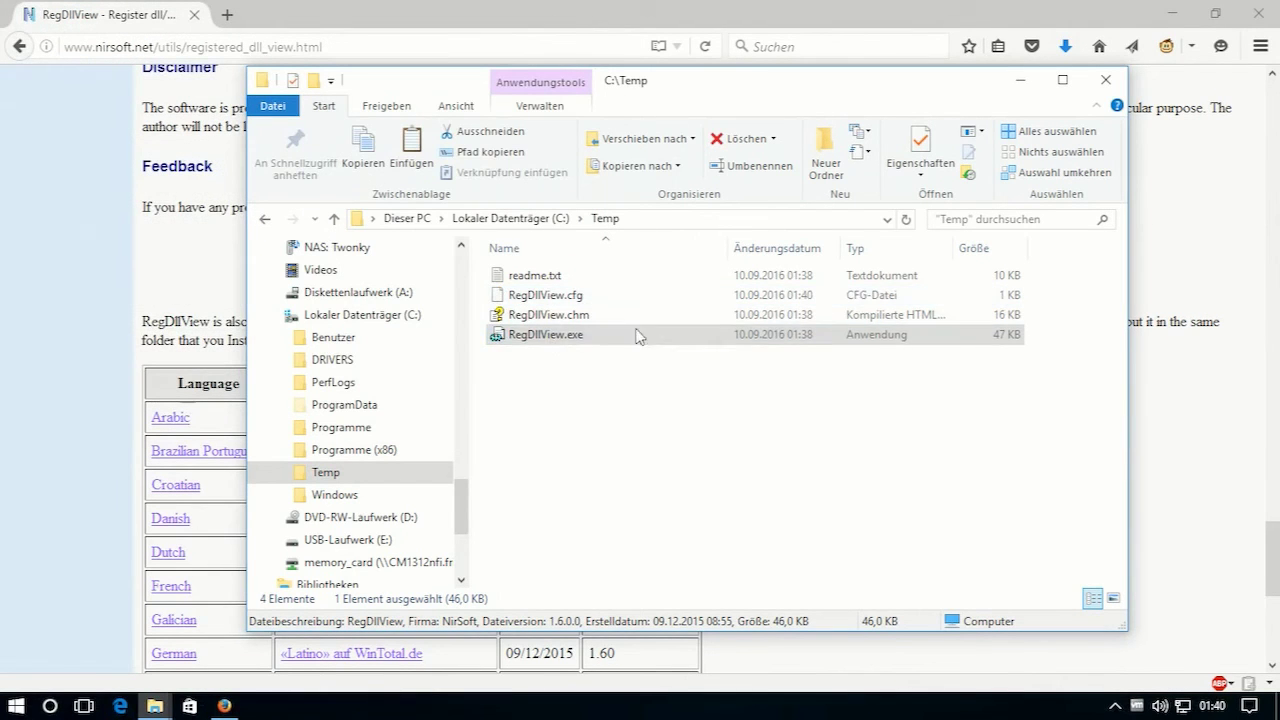
left_click(547, 277, "shift")
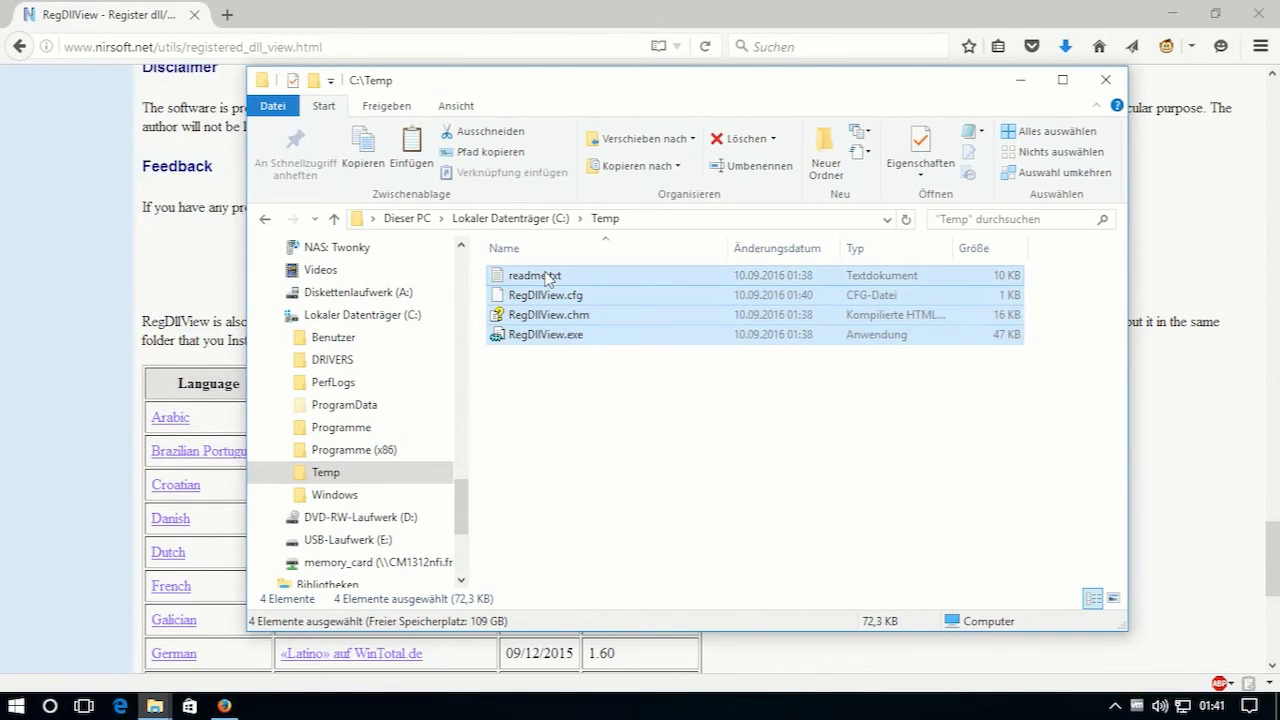
key("shift+Delete")
key("Return")
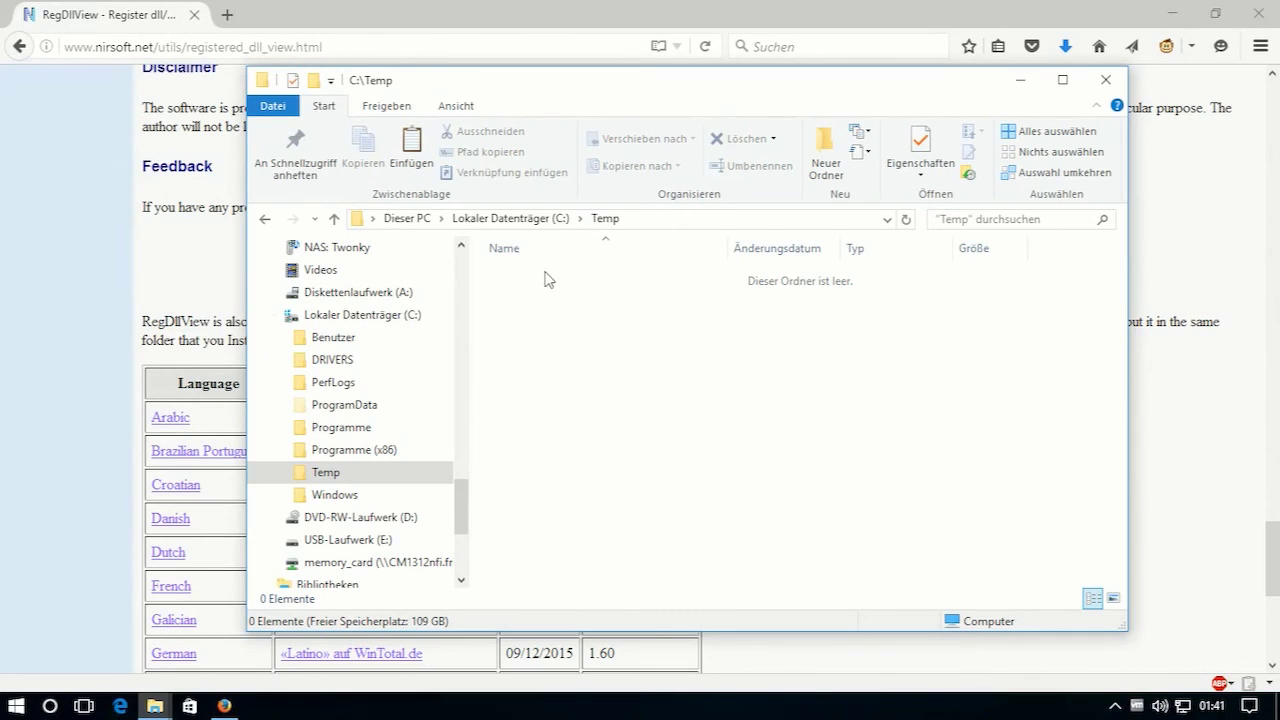
- Permanently delete the FritzBlock folder from Programme (x86), granting administrator permission
left_click(280, 450)
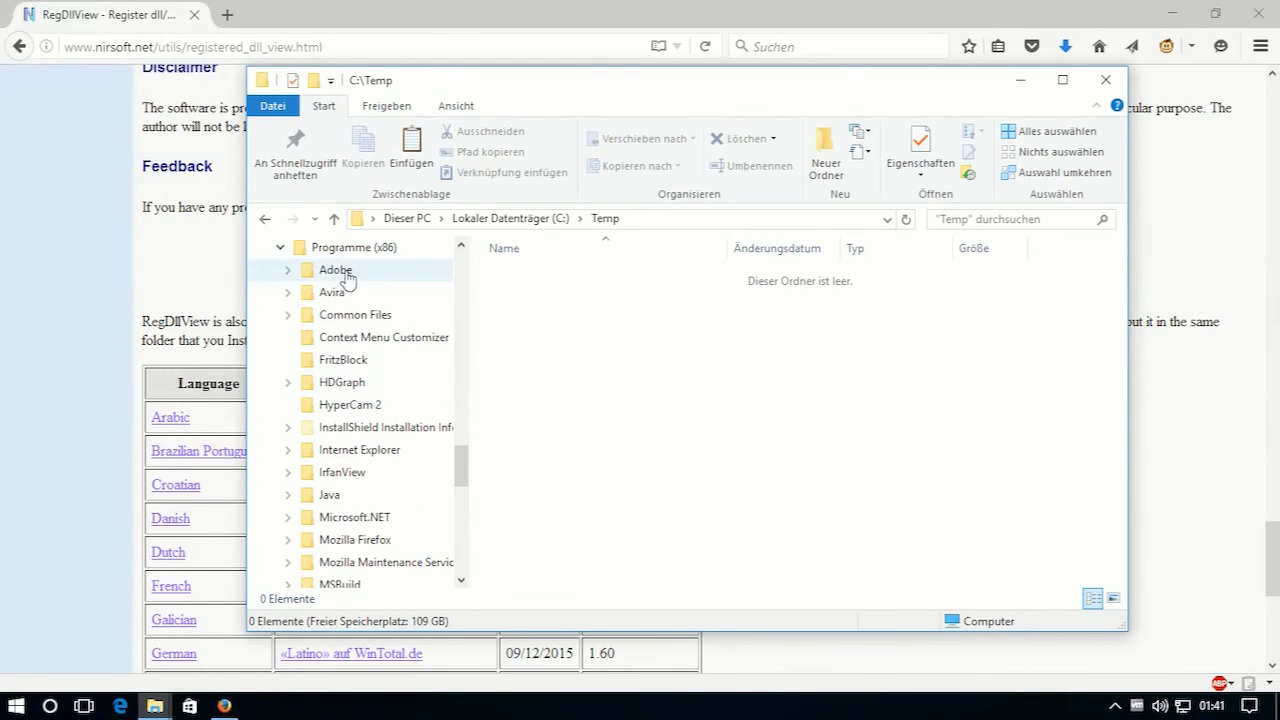
scroll(352, 260, "up", 1)
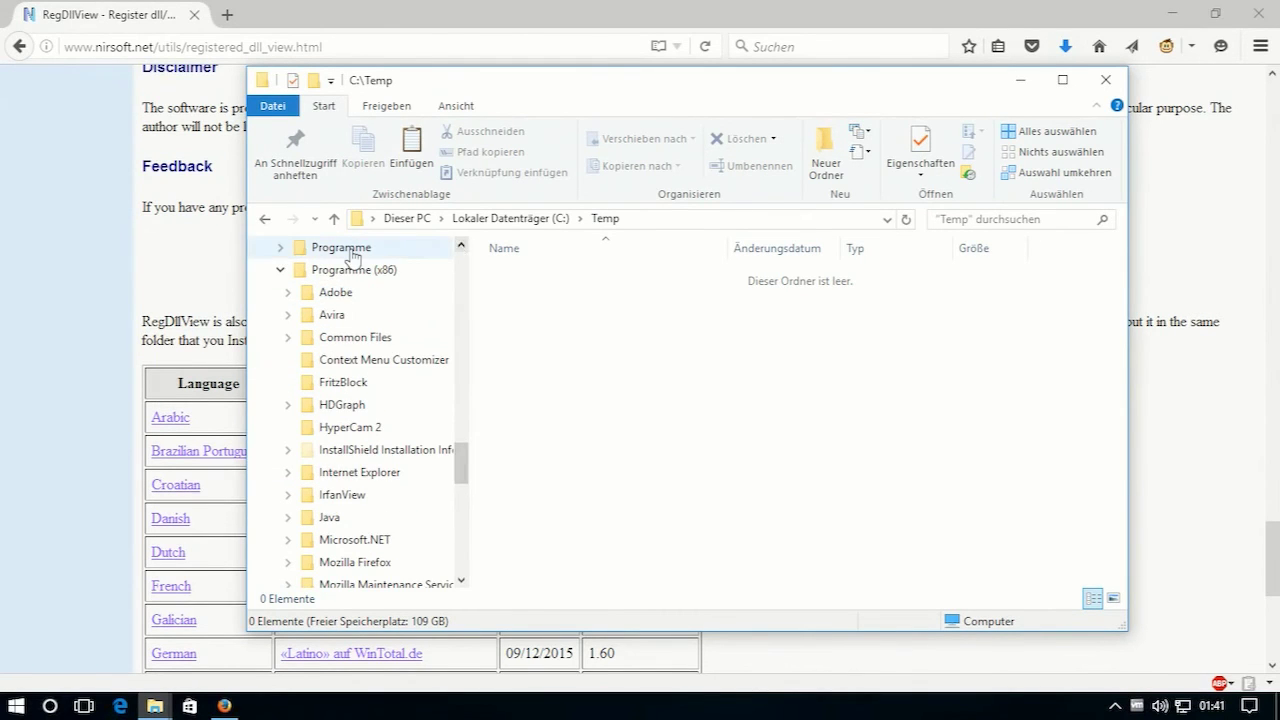
left_click(347, 387)
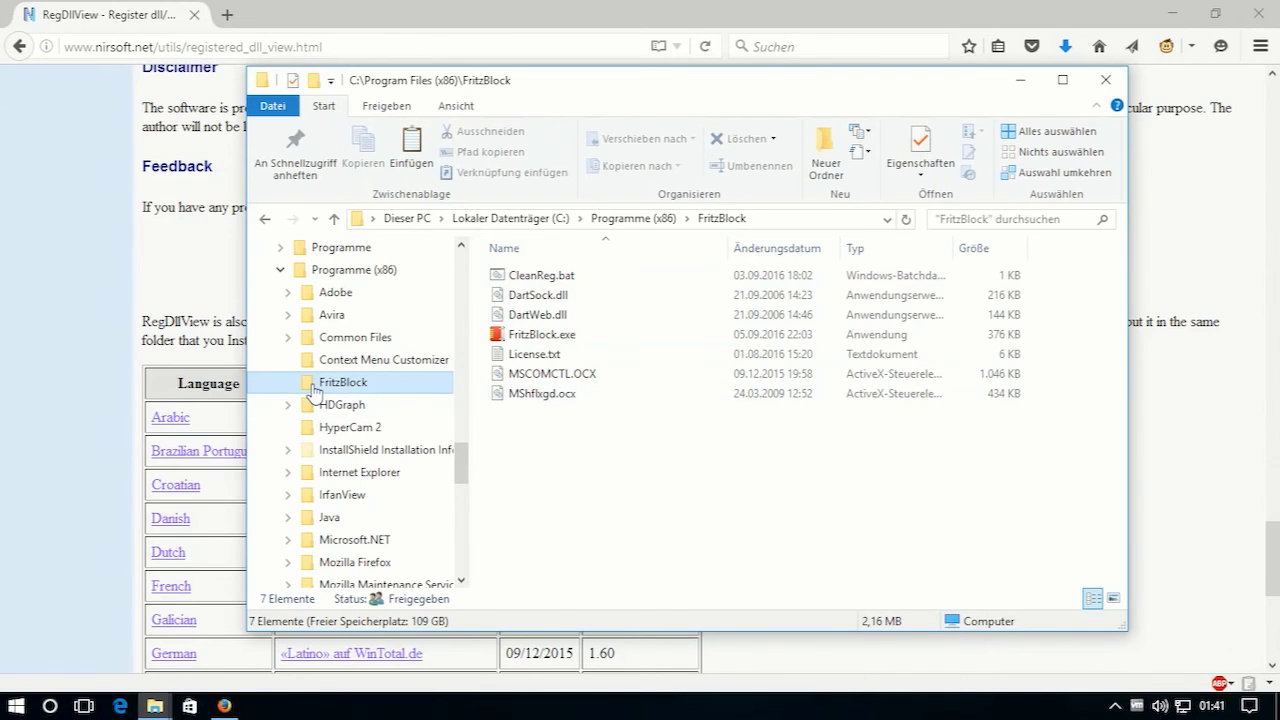
key("shift+Delete")
key("Return")
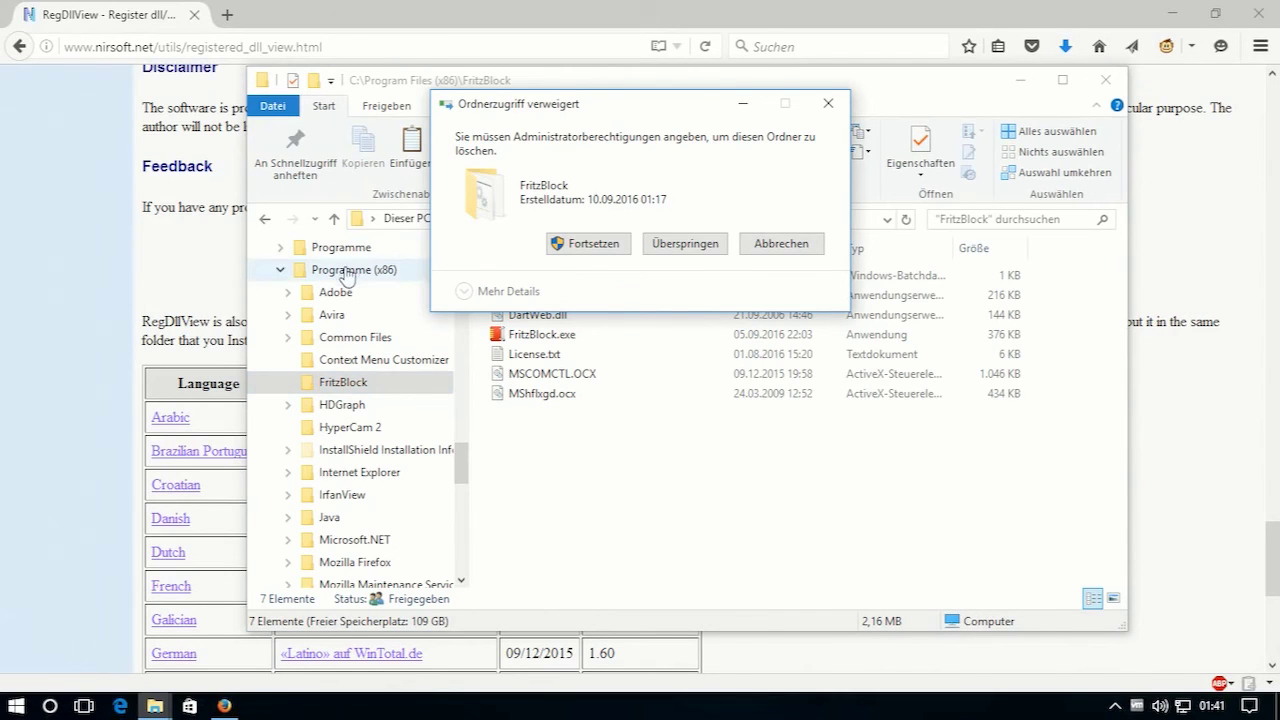
left_click(594, 245)
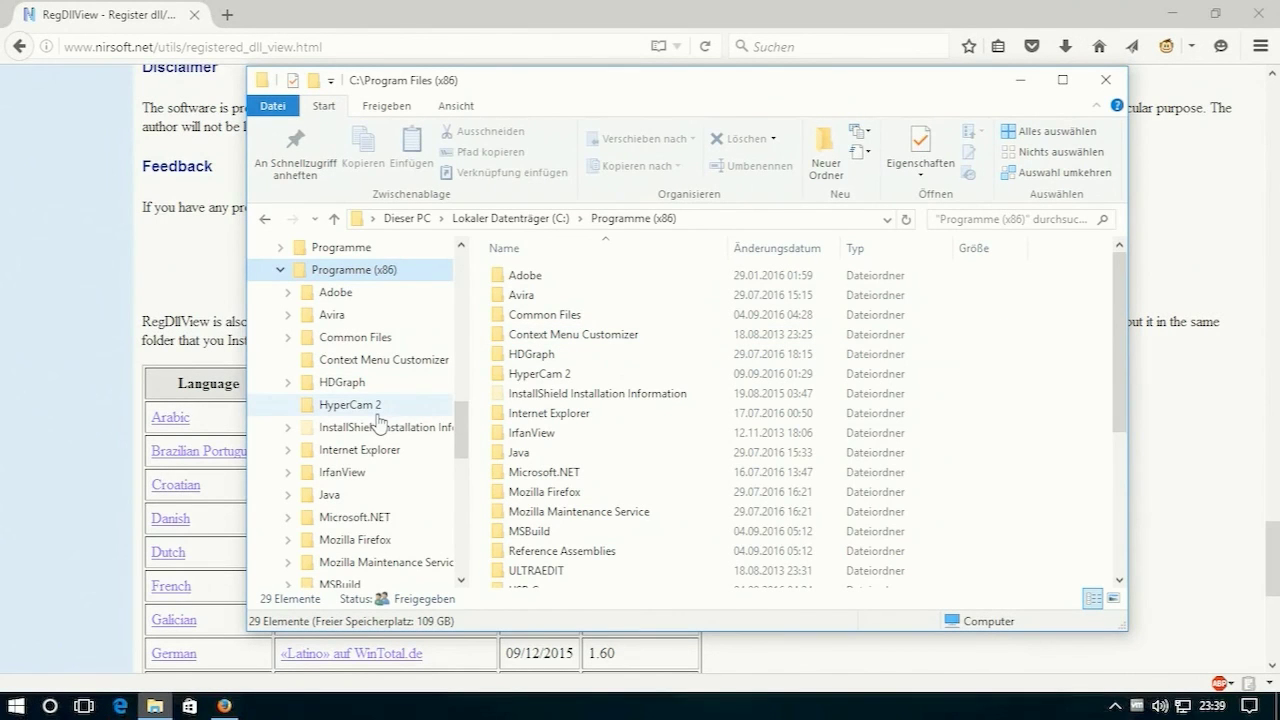
- Open the FritzBlock data folder inside the developer's folder under AppData\Roaming of the current user profile
left_click_drag(458, 426, 476, 400)
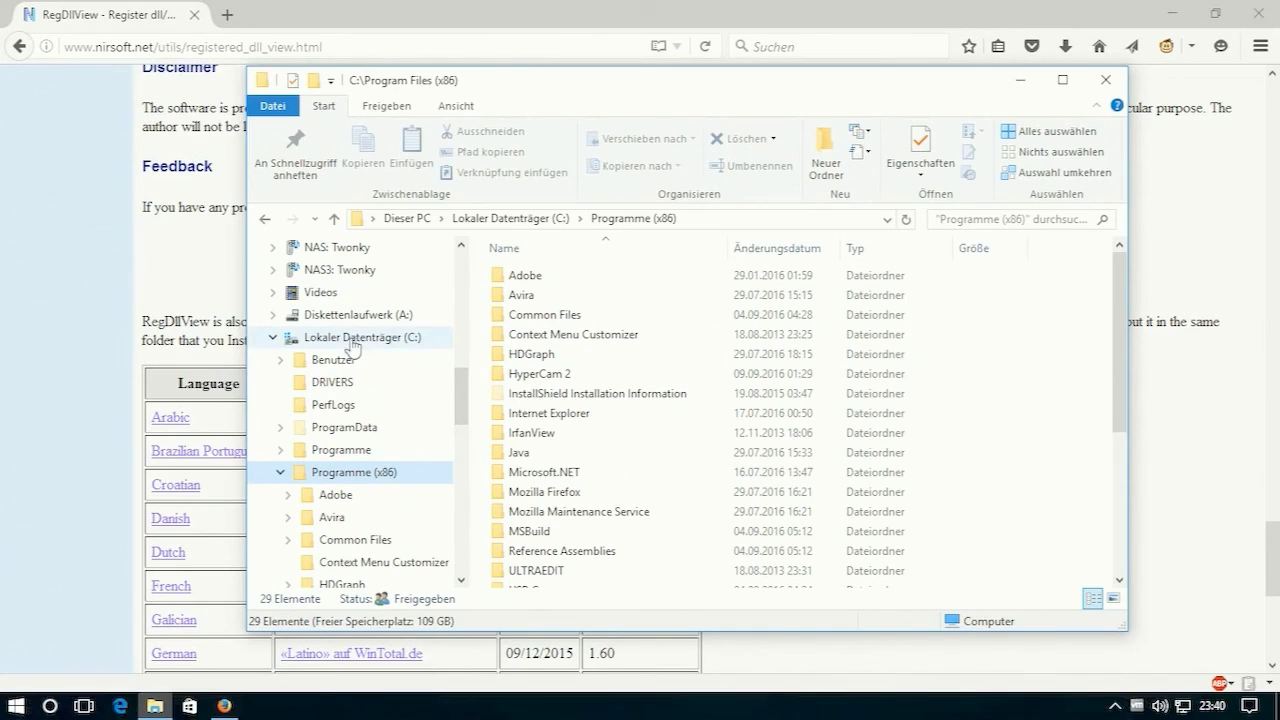
left_click(281, 359)
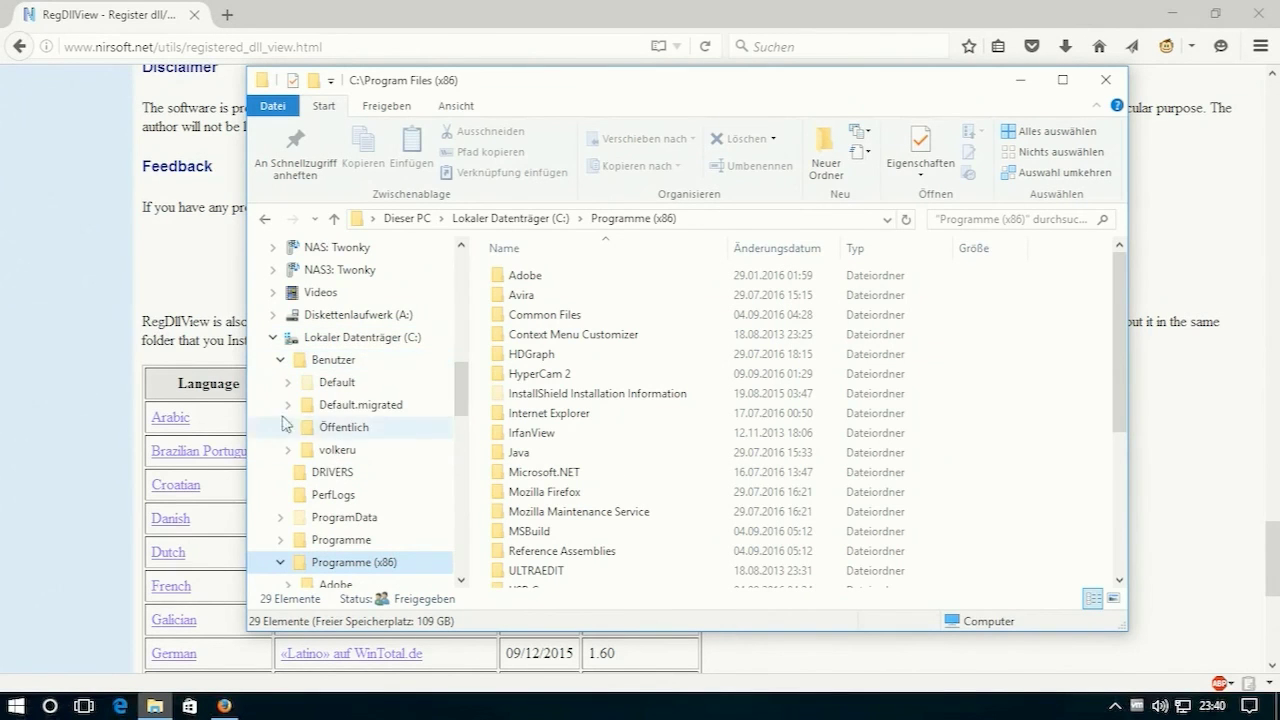
left_click(287, 449)
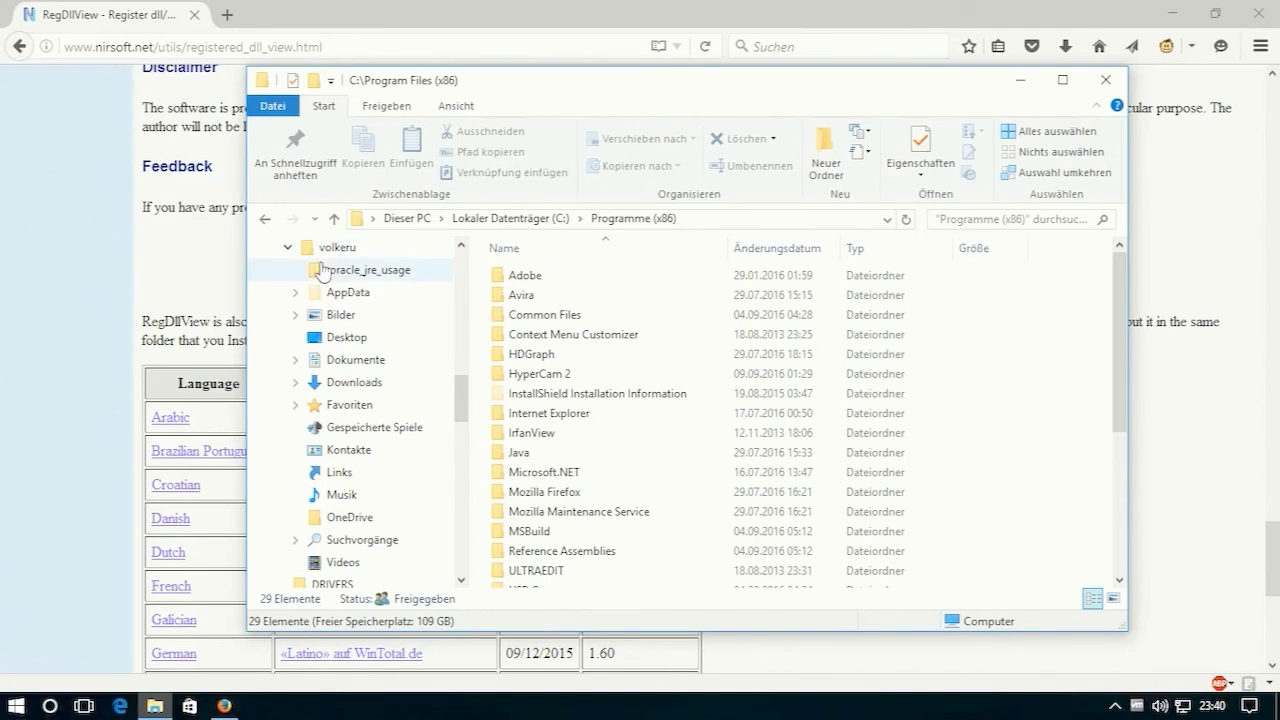
left_click(295, 292)
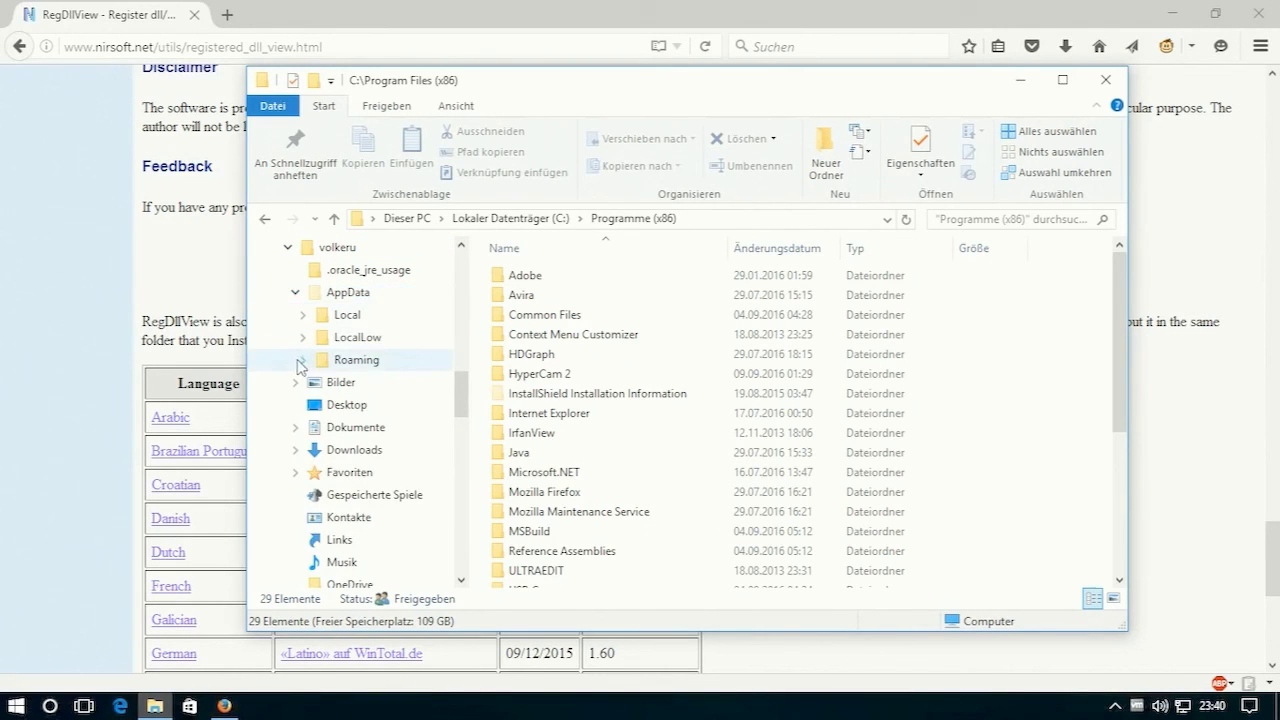
left_click(302, 360)
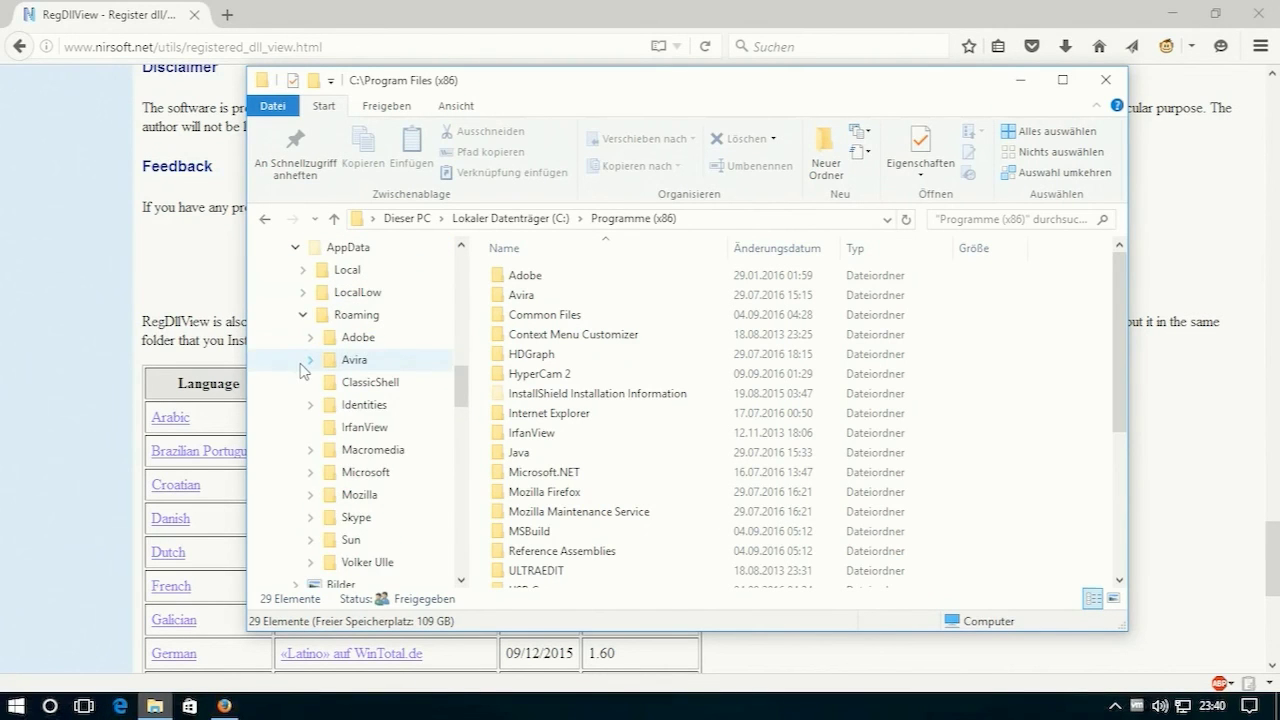
left_click(309, 562)
left_click(362, 563)
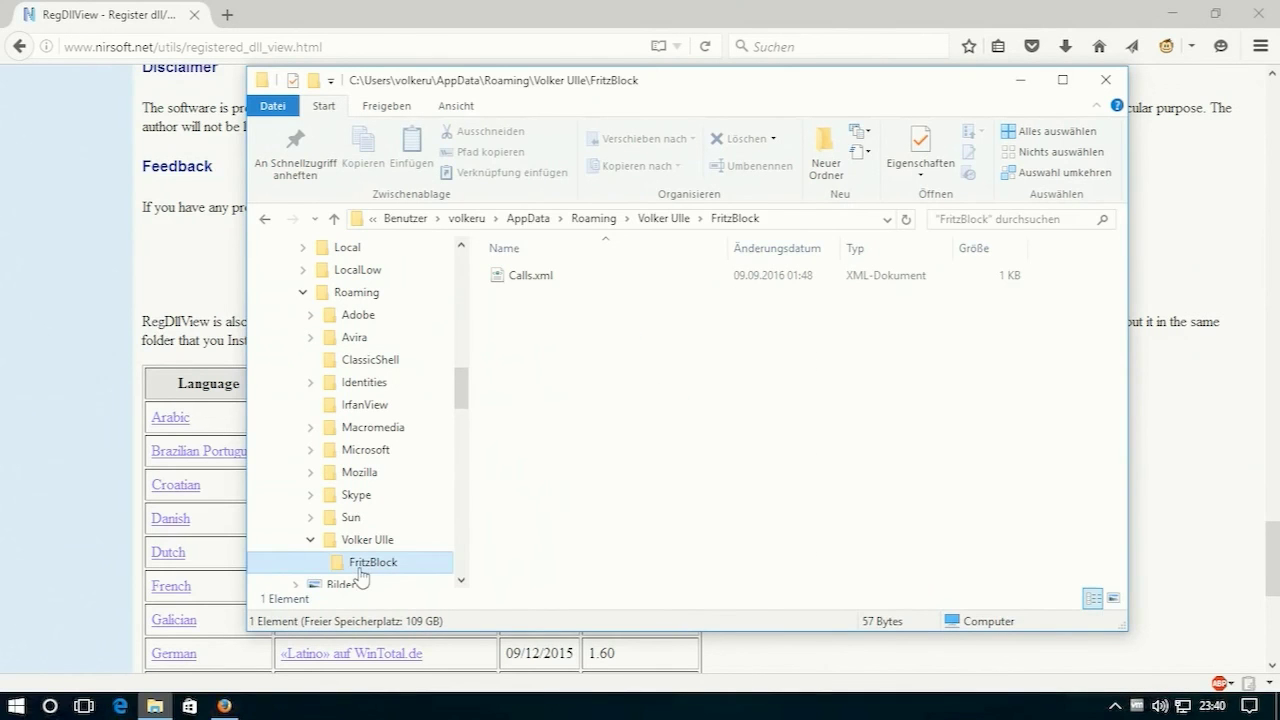
scroll(460, 388, "down", 2)
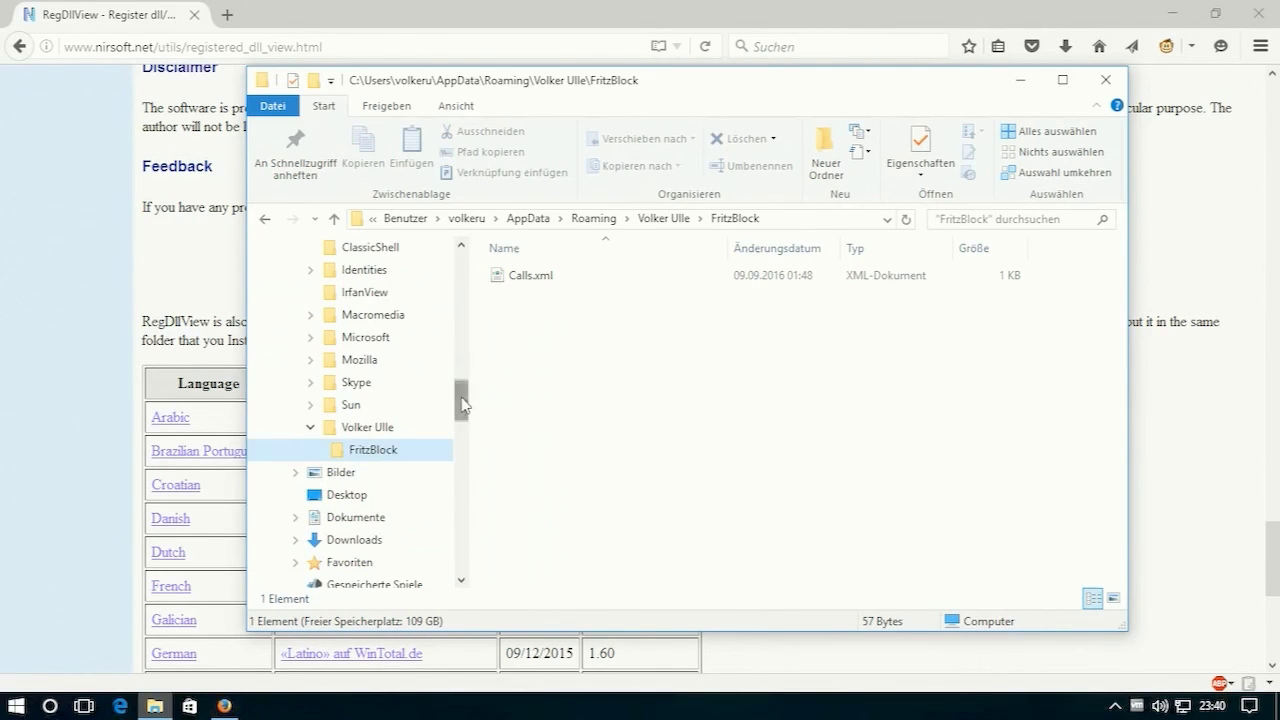
- Permanently delete the developer's folder, including its FritzBlock subfolder, from AppData\Roaming of the current user profile
left_click(807, 219)
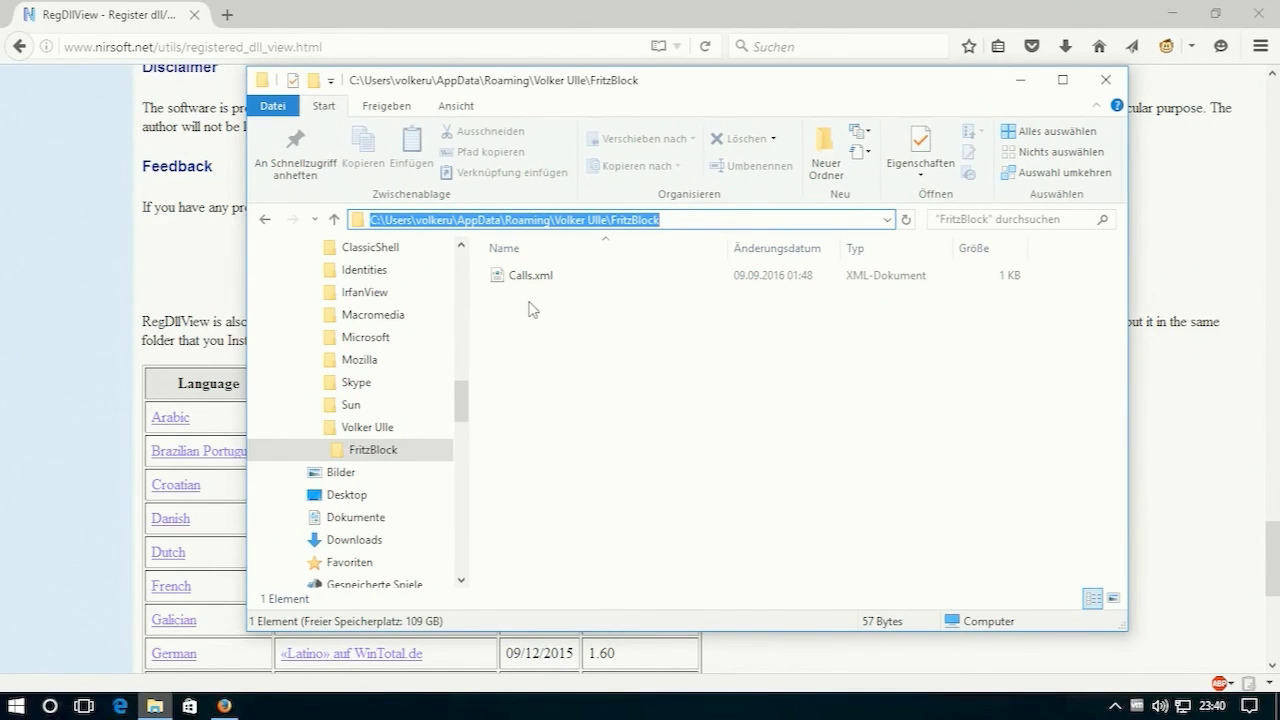
left_click(357, 432)
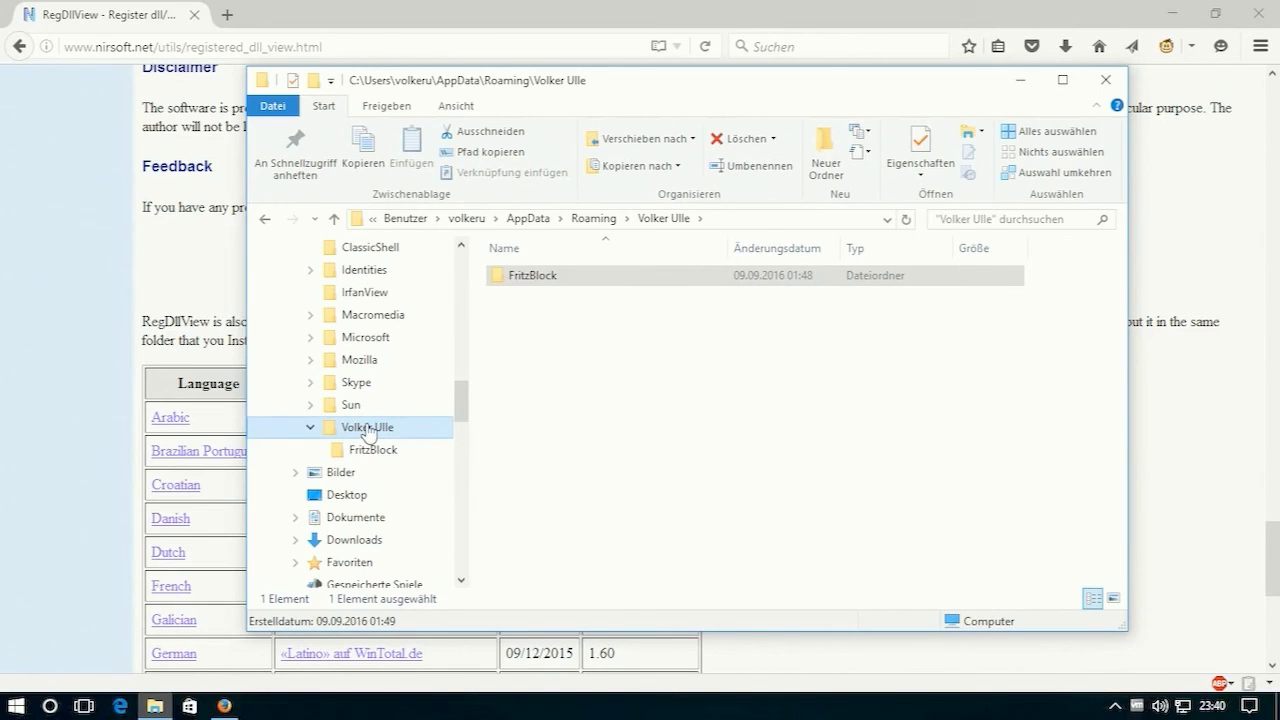
left_click(366, 427)
key("shift+Delete")
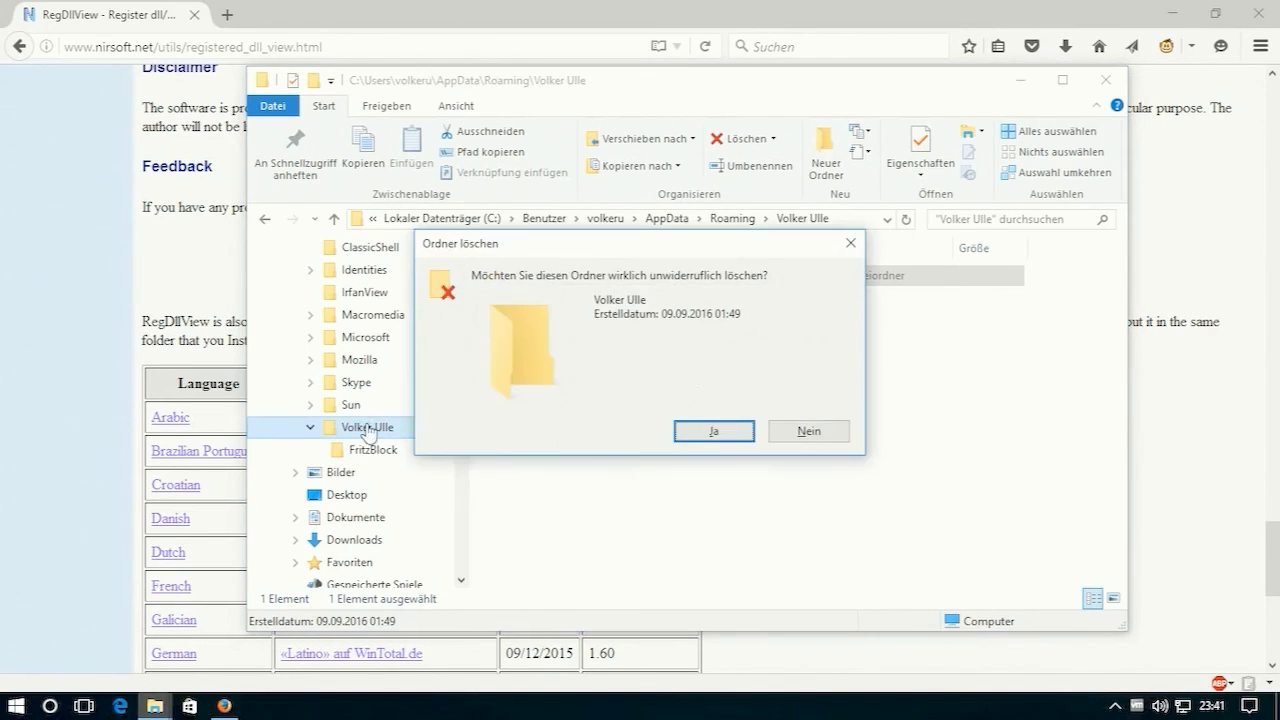
left_click(714, 431)
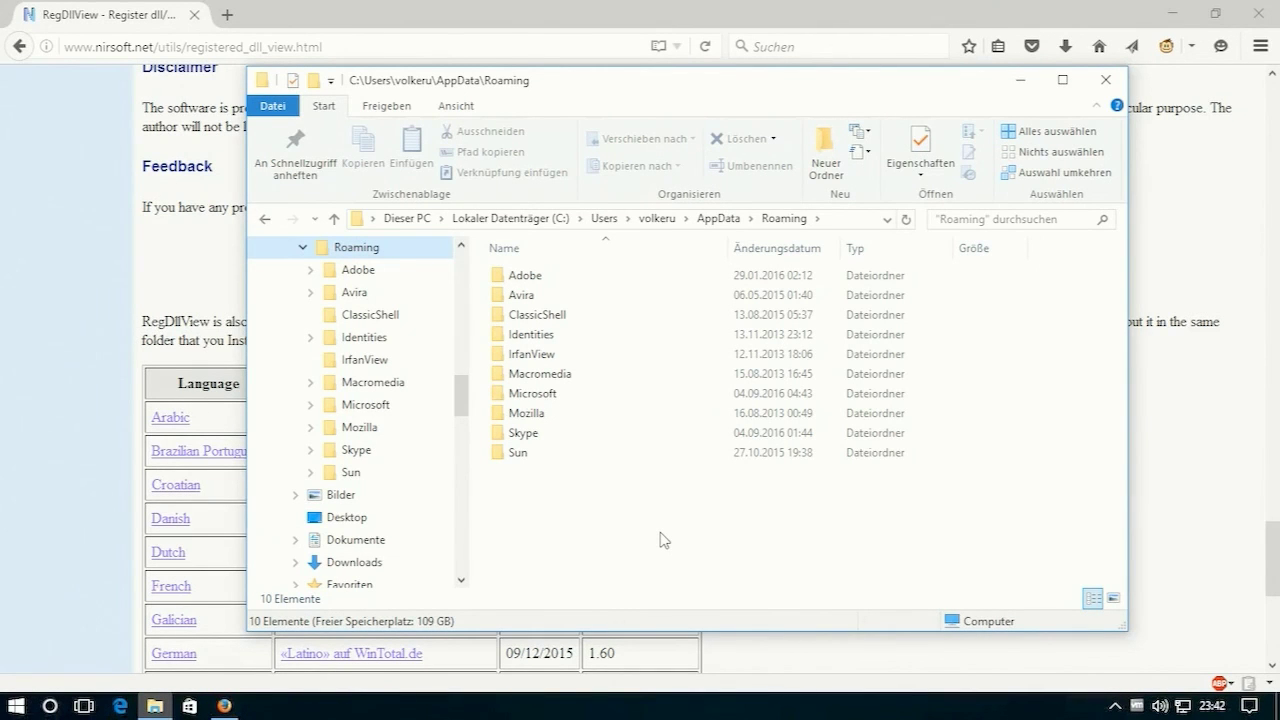
- Launch the Registry Editor by running regedit, granting it administrator permission
left_click(18, 706)
key("super+r")
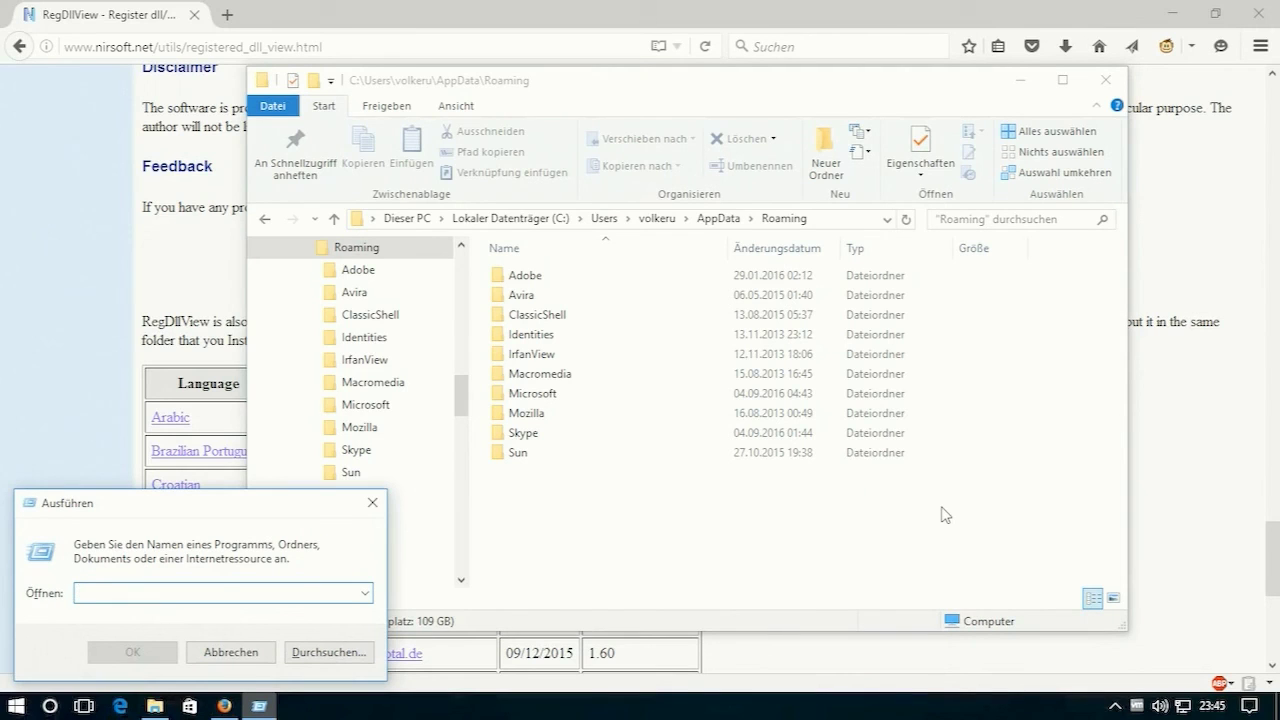
type("regedit")
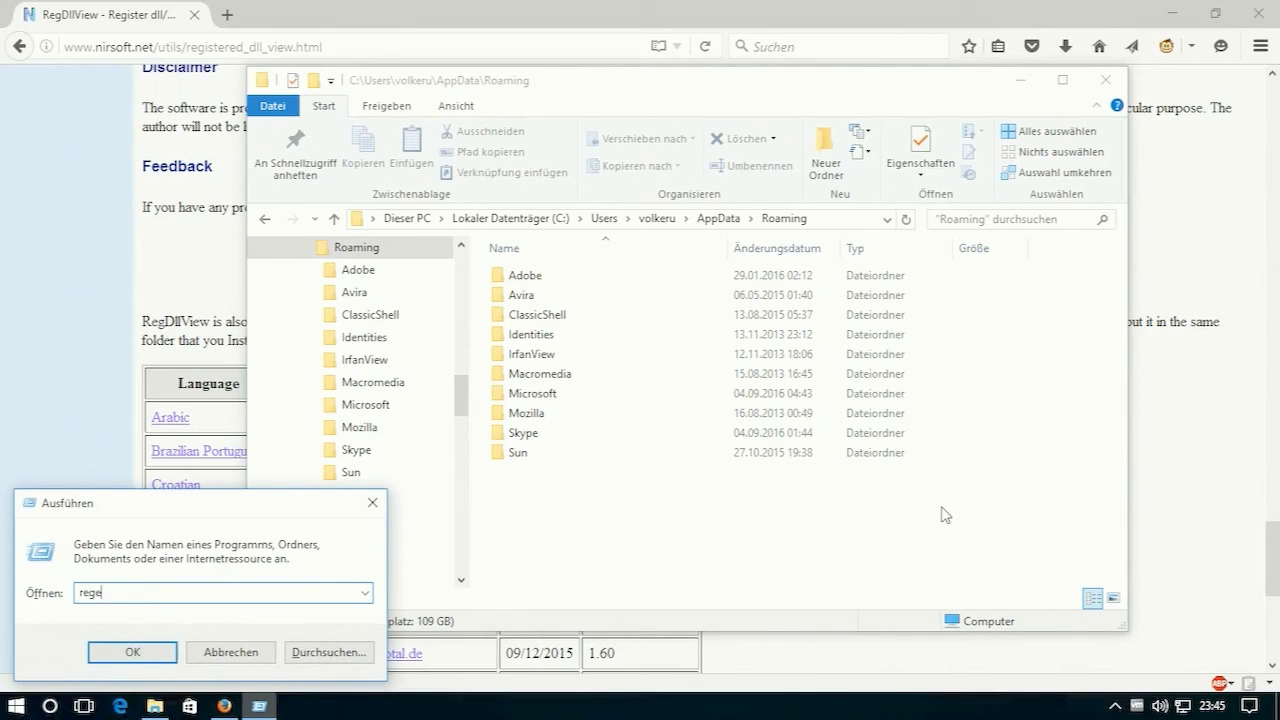
left_click(160, 654)
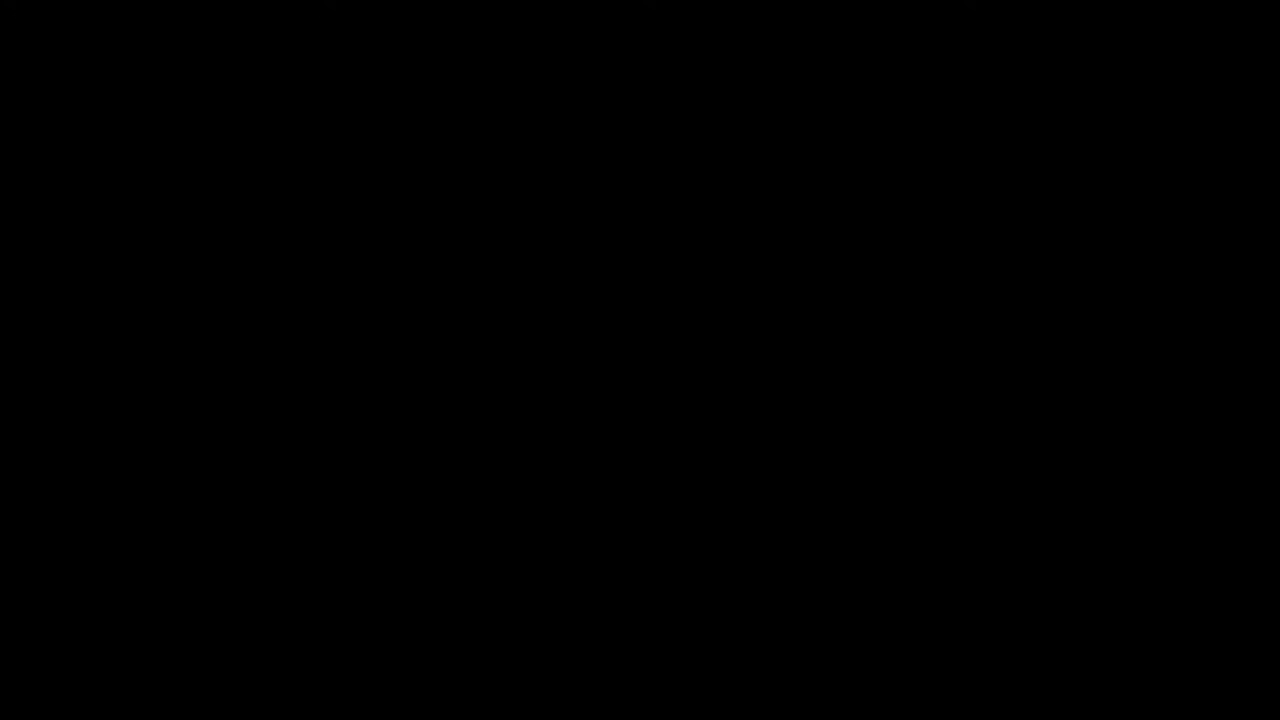
left_click(549, 491)
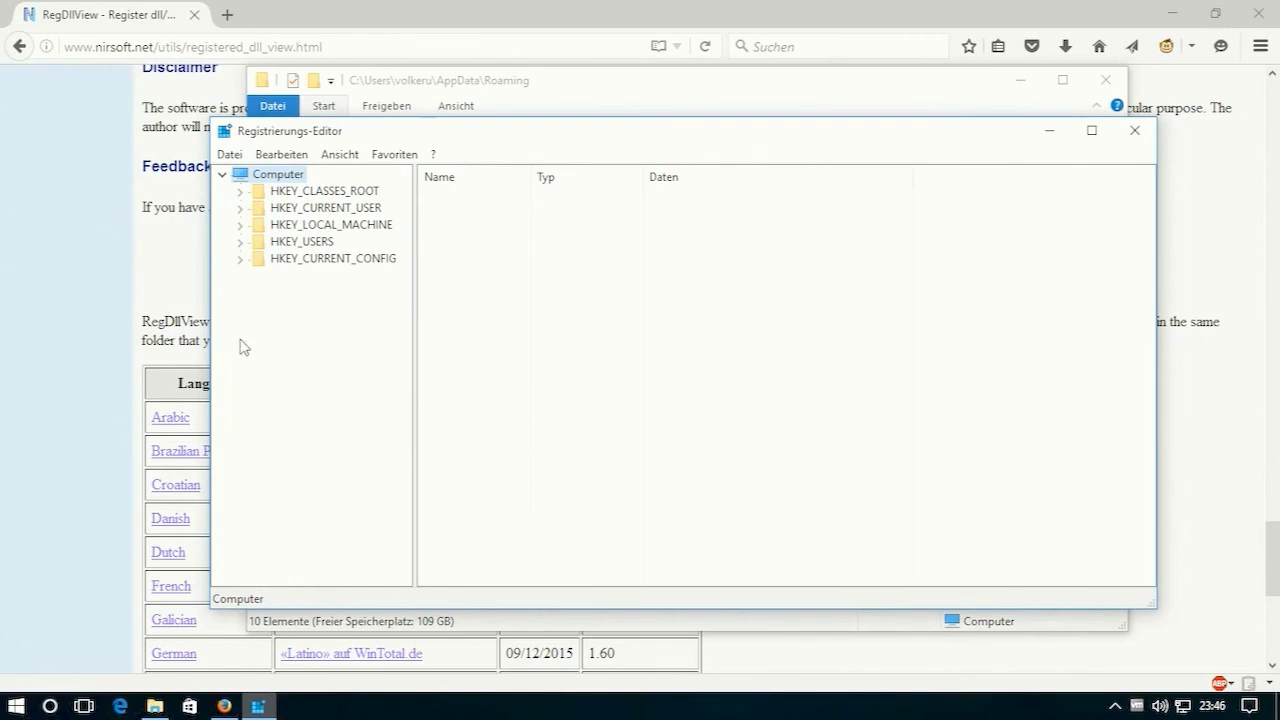
- Open the FritzBlock Settings key inside the developer's key under HKEY_CURRENT_USER\SOFTWARE
left_click(240, 208)
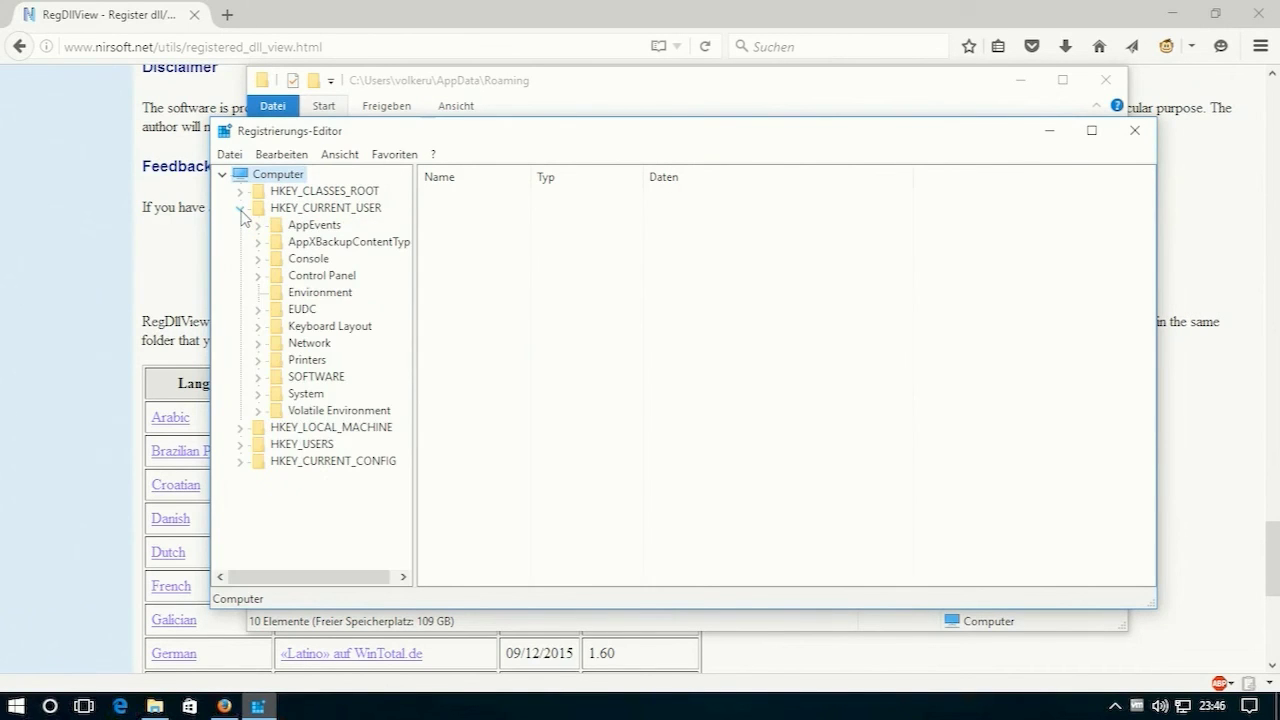
left_click(258, 394)
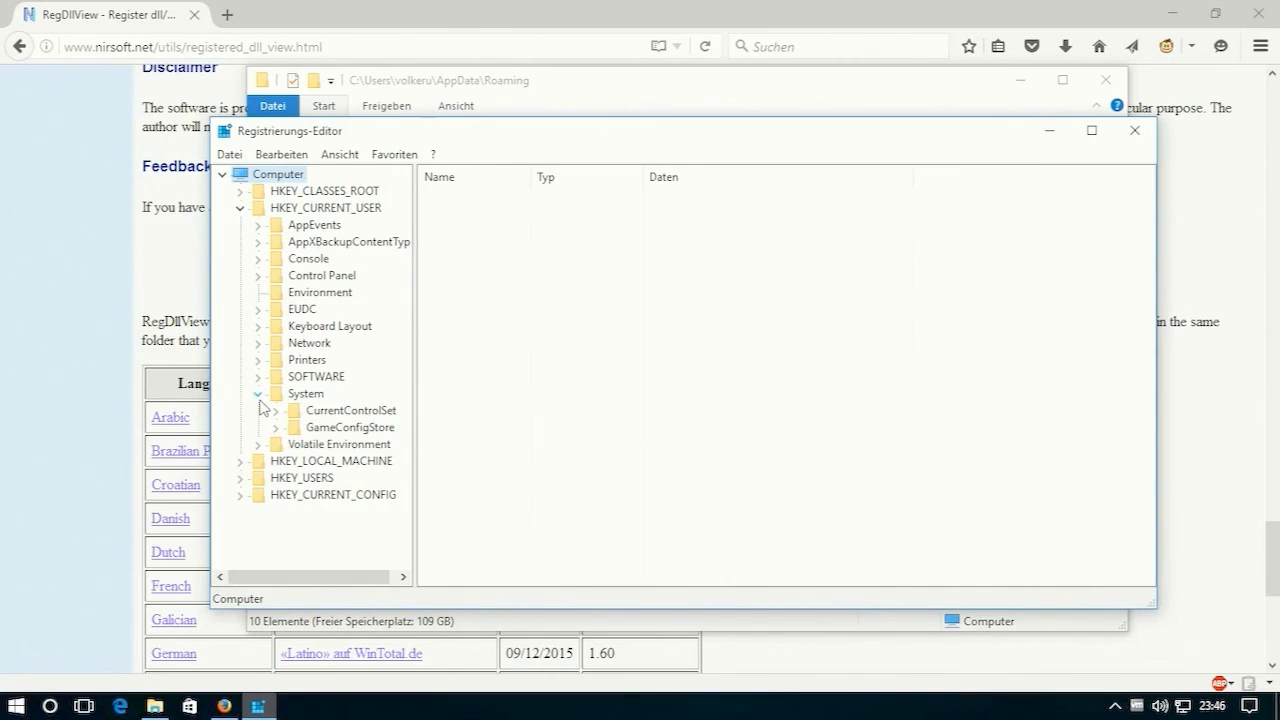
left_click(258, 394)
left_click(258, 377)
left_click(275, 511)
left_click(293, 528)
left_click(355, 545)
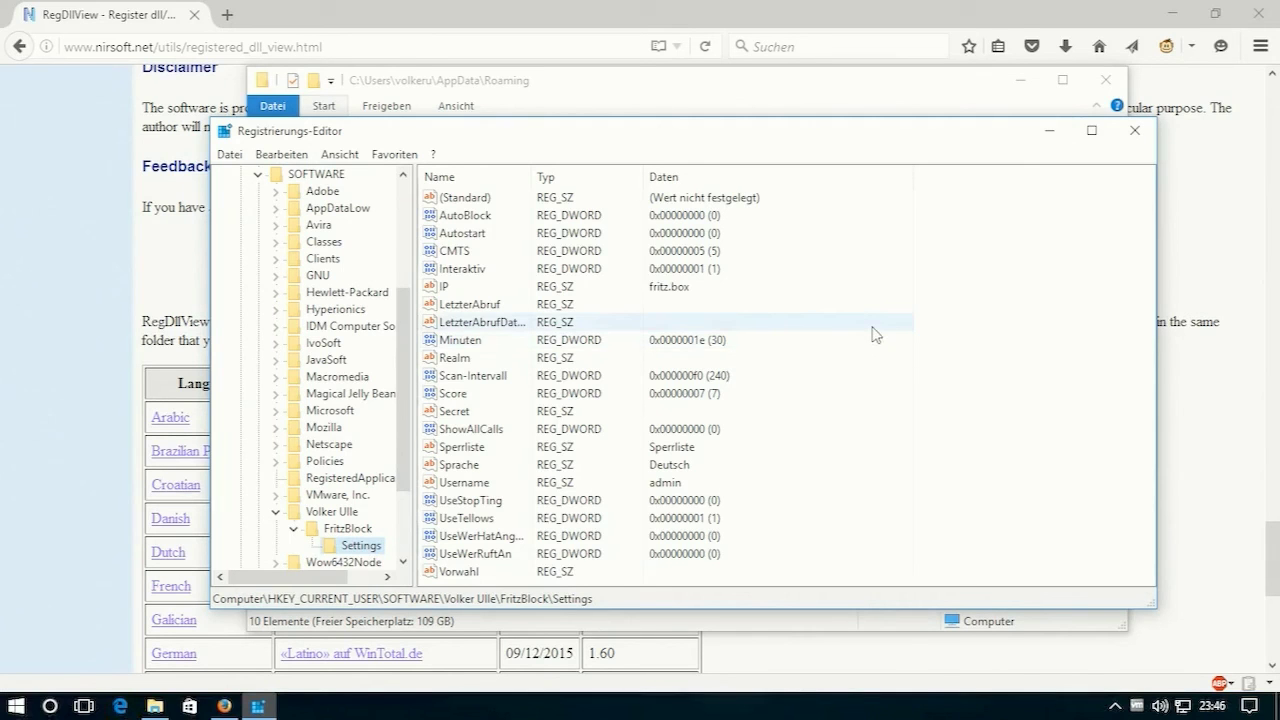
- Delete the developer's registry key with all its subkeys from HKEY_CURRENT_USER\SOFTWARE and close the Registry Editor
left_click(335, 530)
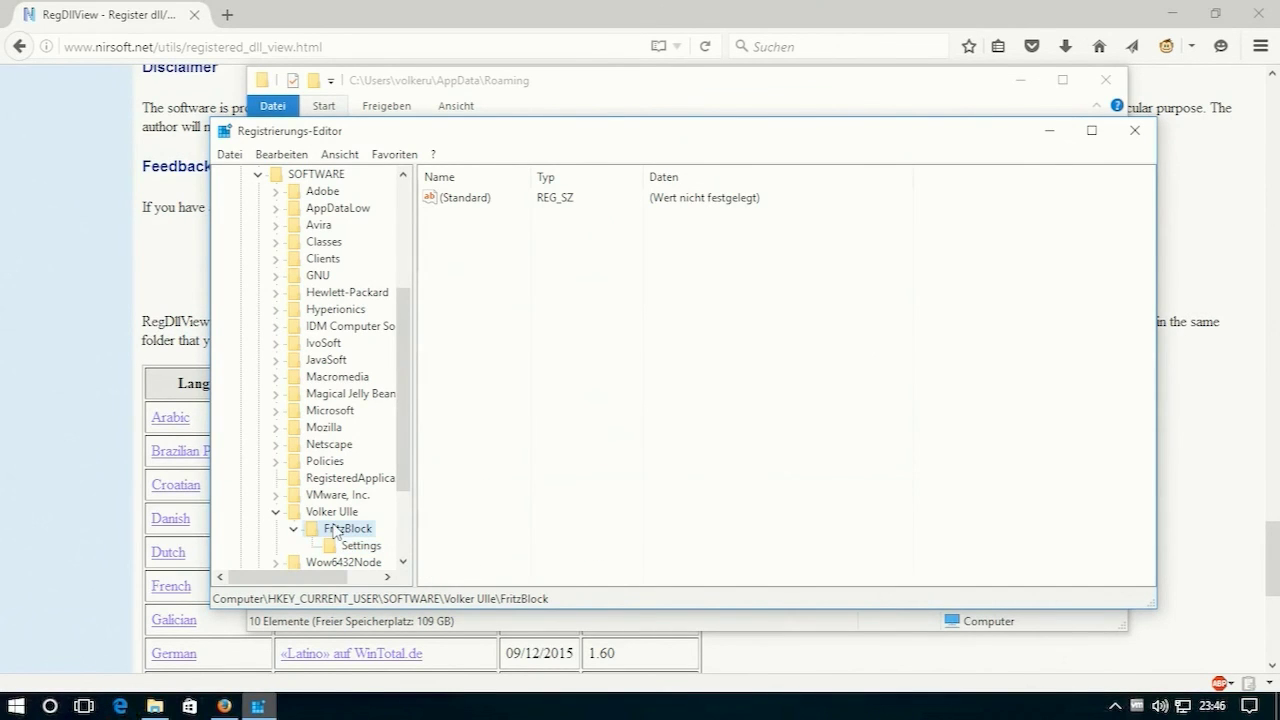
left_click(334, 516)
key("Delete")
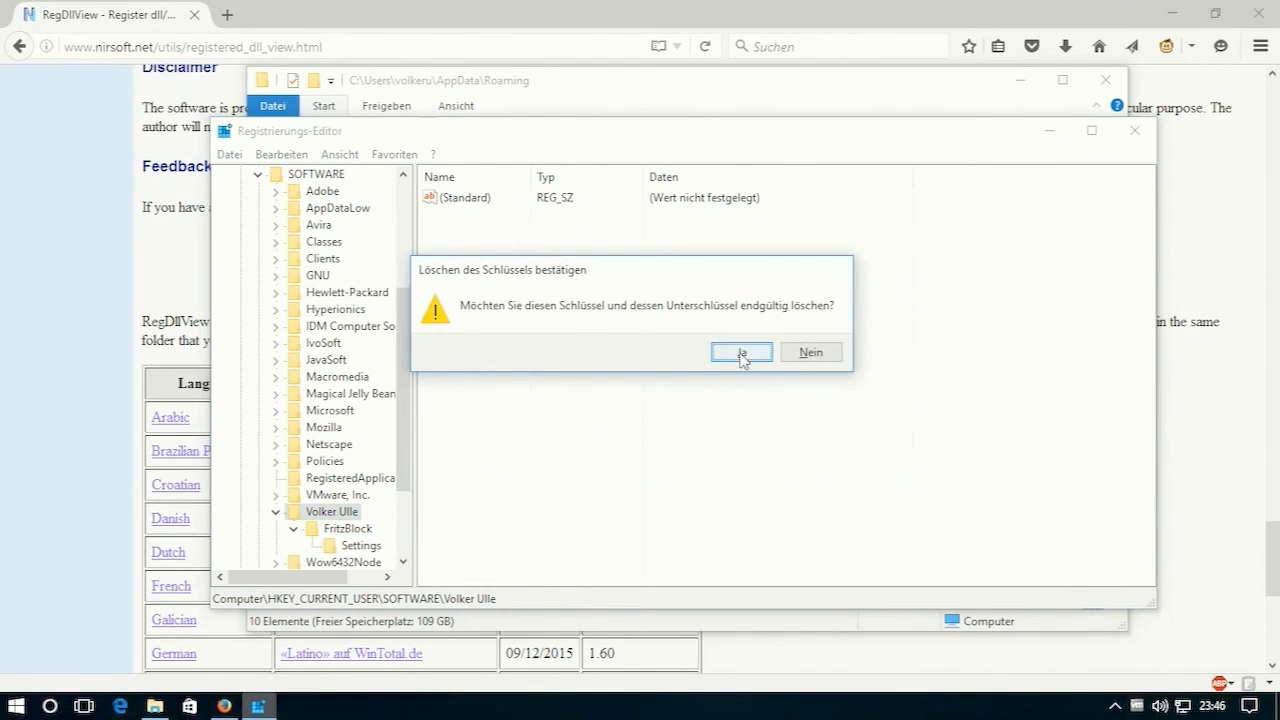
left_click(741, 352)
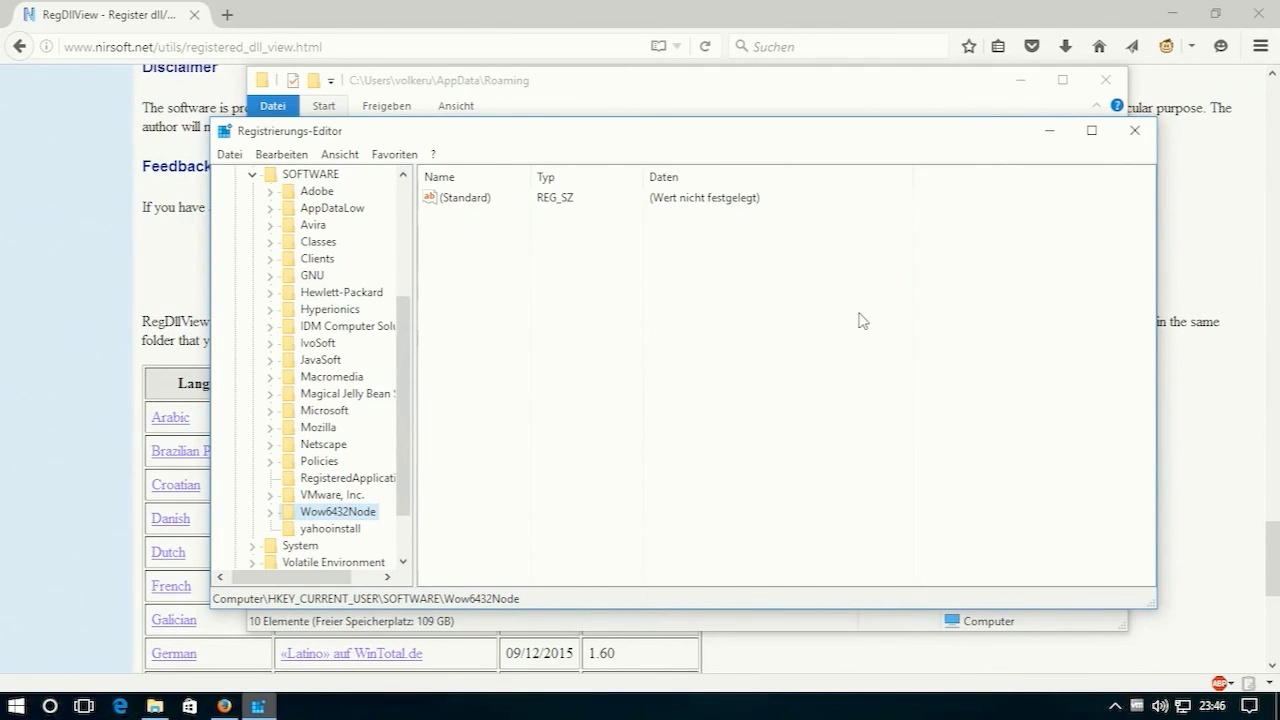
left_click(1134, 130)
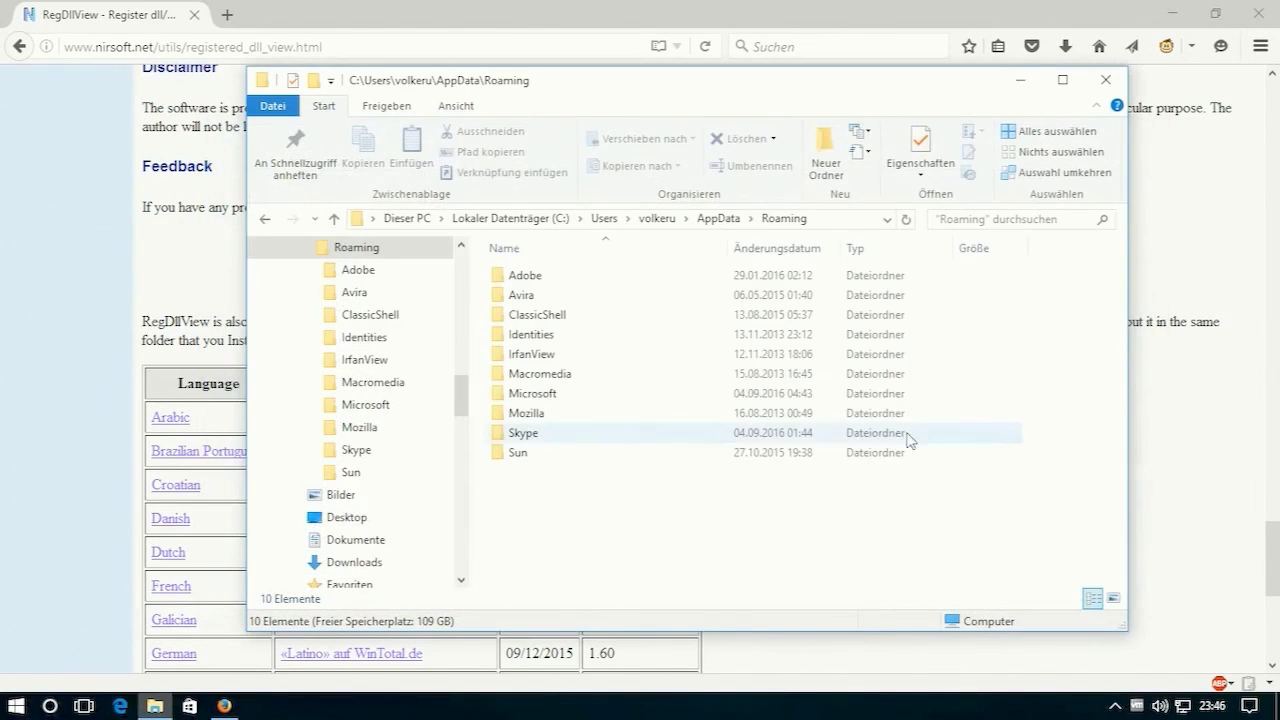
- Collapse the Benutzer folder on drive C: and open the Programme (x86) folder in File Explorer
left_click_drag(463, 394, 465, 349)
scroll(465, 349, "down", 2)
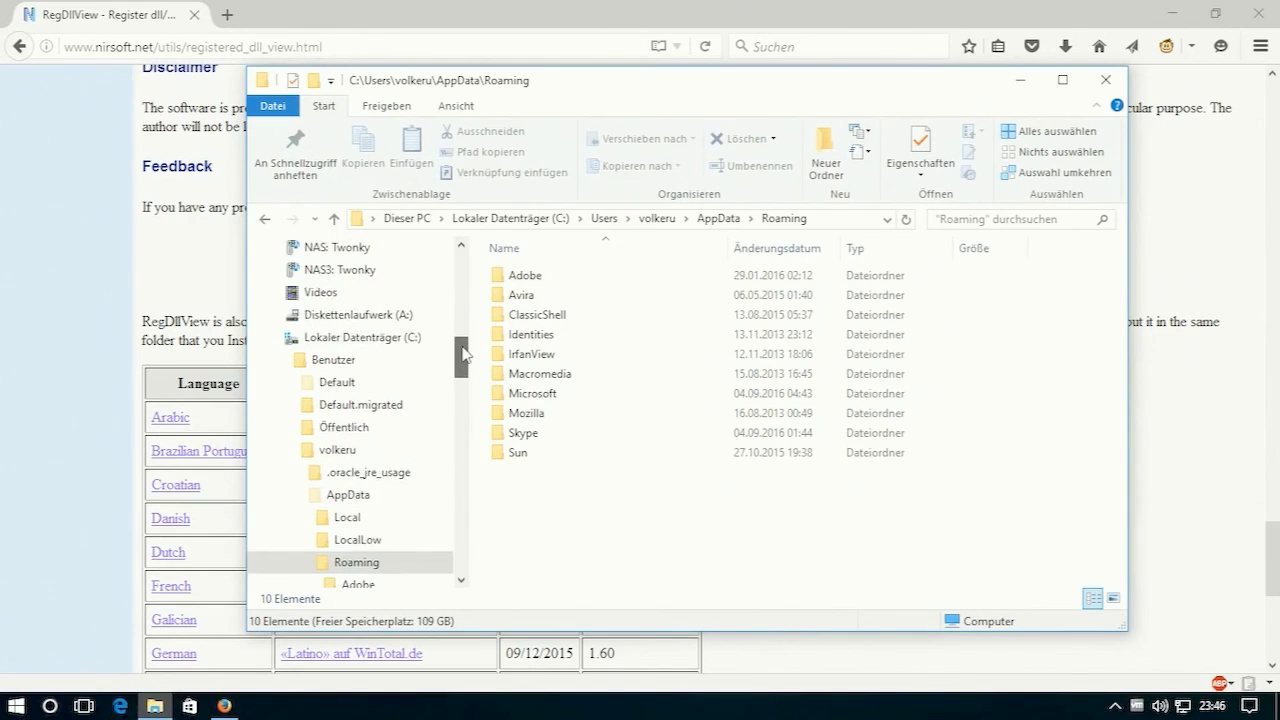
left_click(280, 292)
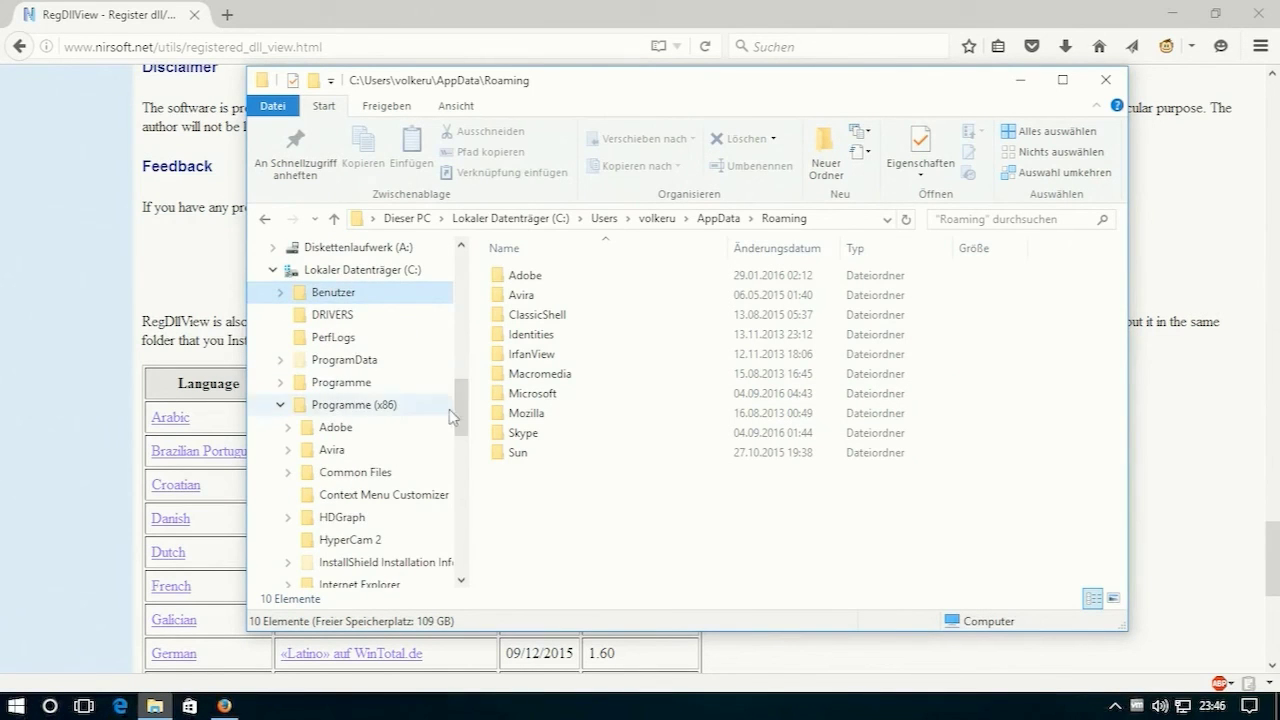
scroll(445, 420, "down", 2)
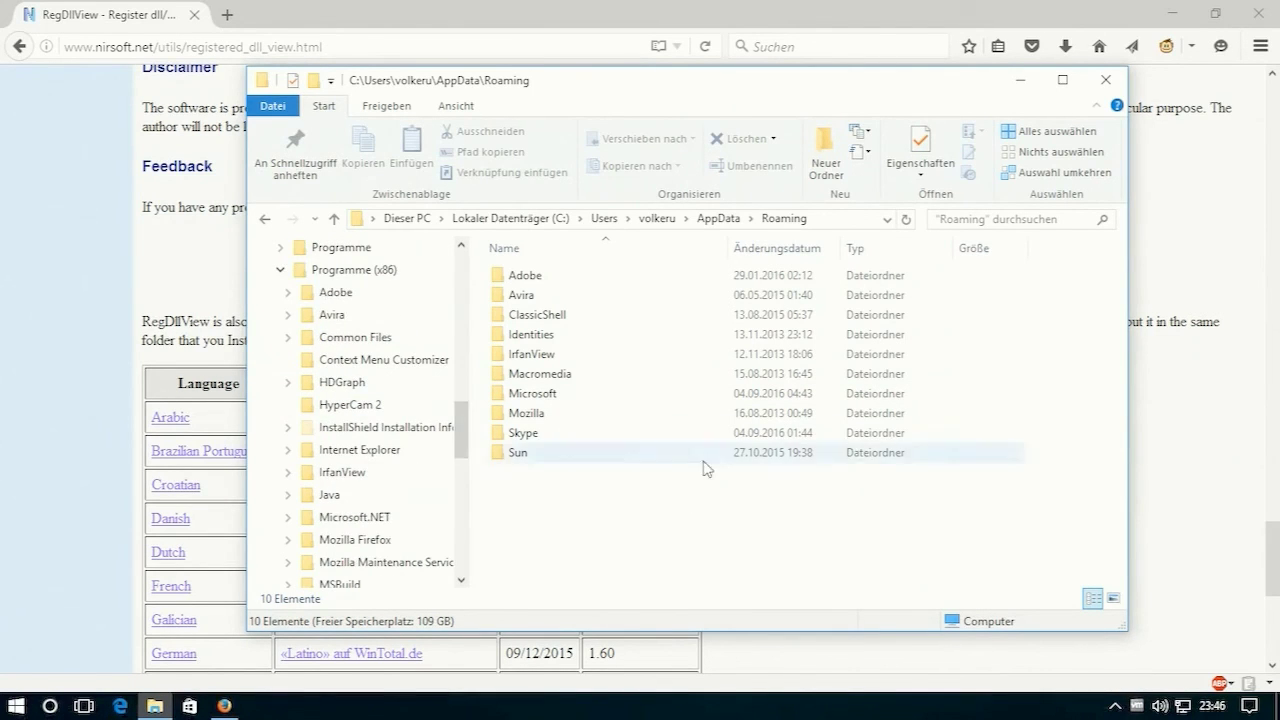
left_click(330, 270)
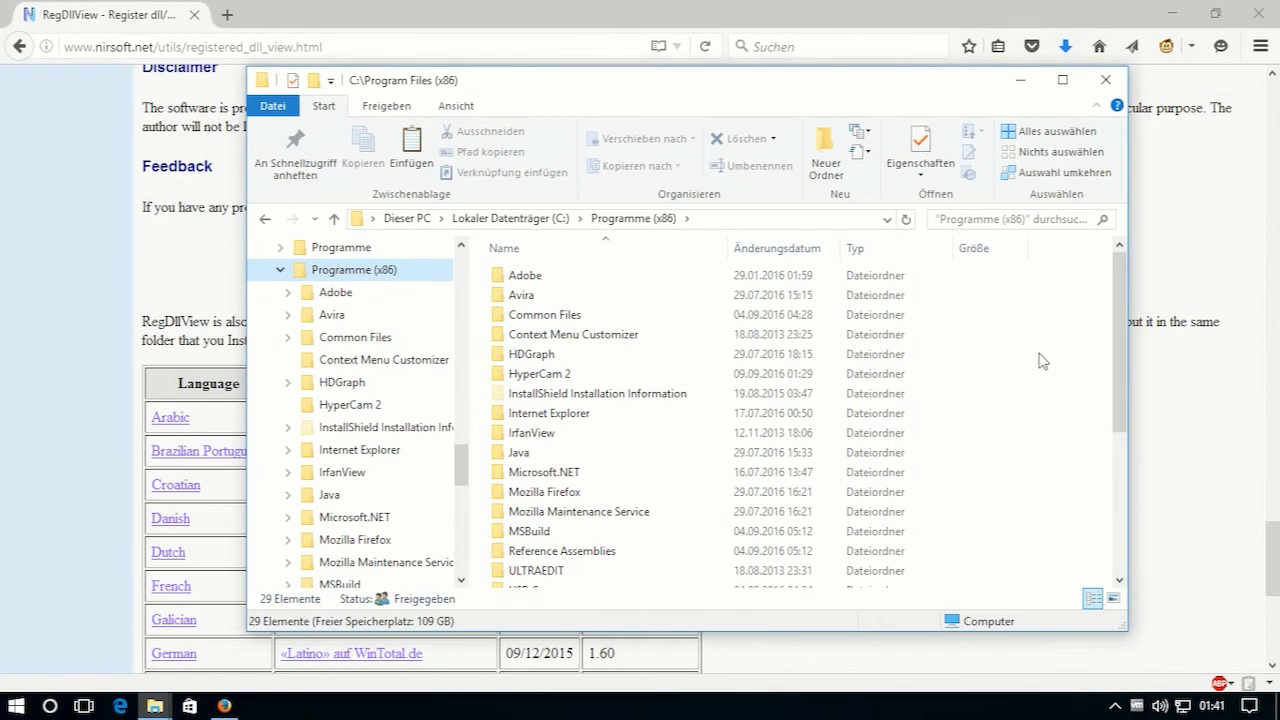